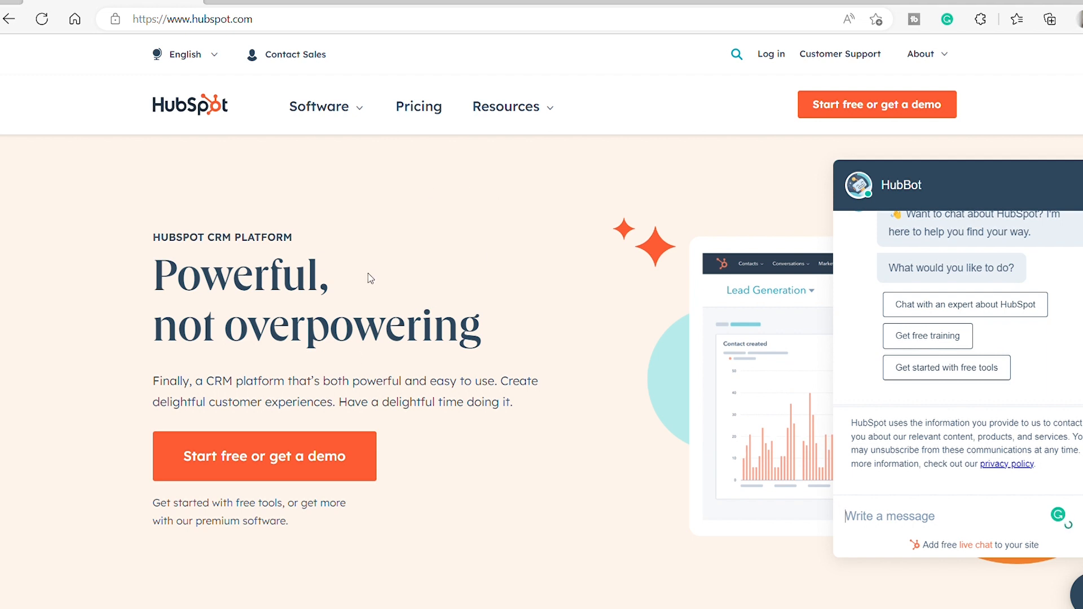
Step: Open the get-started page for Sales Hub from the HubSpot home page
left_click(348, 110)
mouse_move(325, 107)
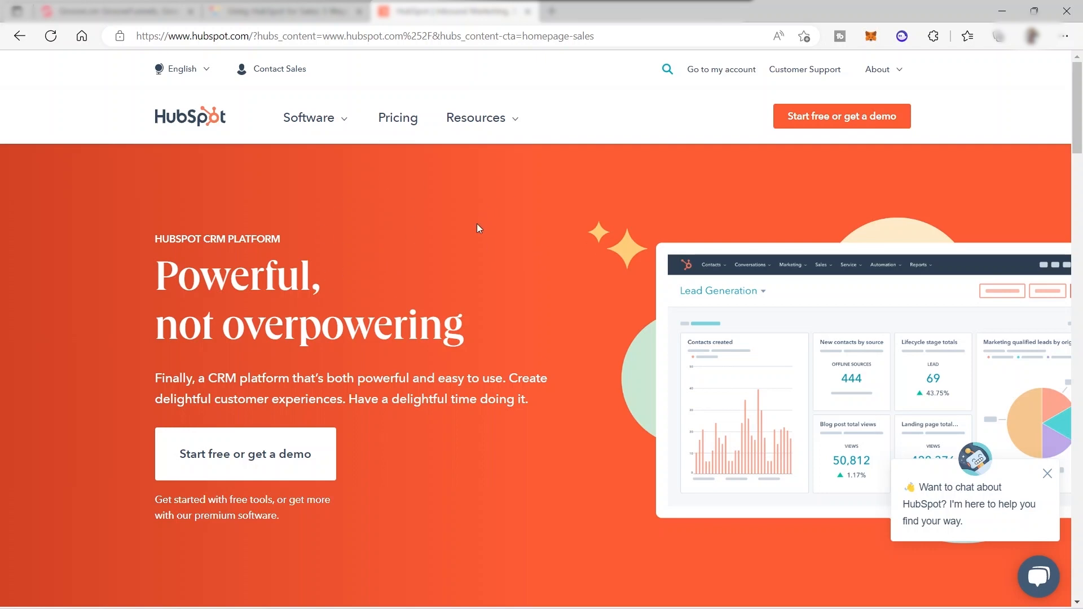
scroll(479, 228, "down", 6)
scroll(477, 228, "down", 6)
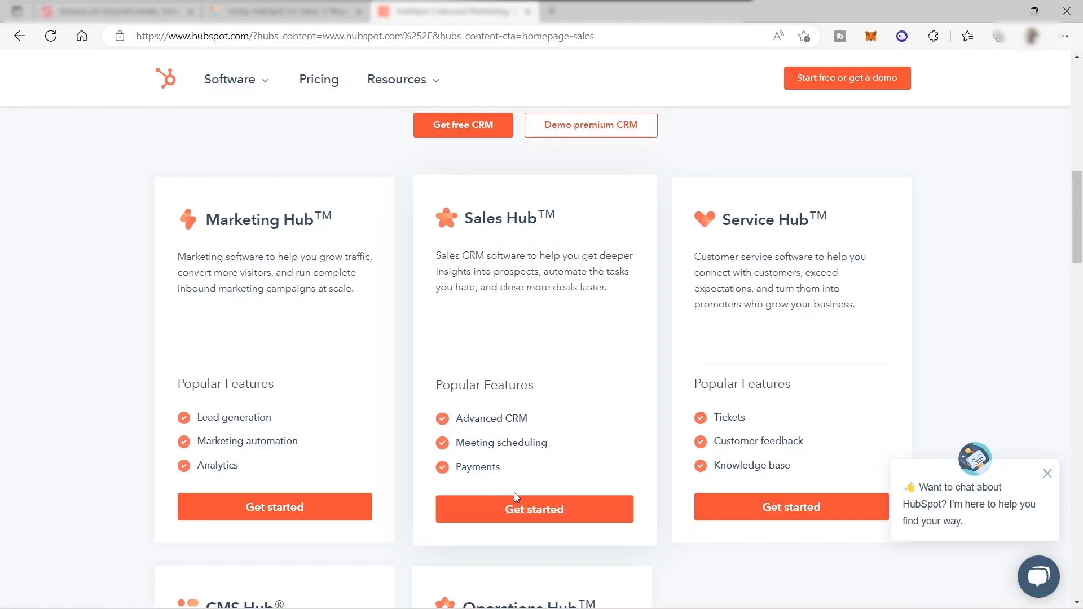
left_click(519, 510)
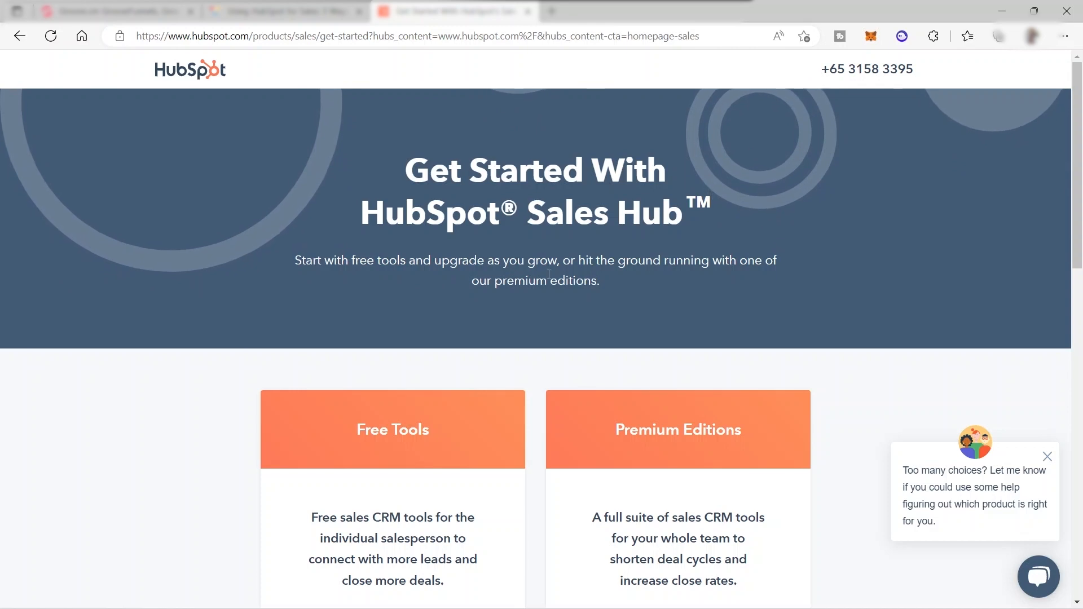
Step: Get started with the free Sales Hub tools, continuing with the existing user and account
scroll(447, 291, "down", 3)
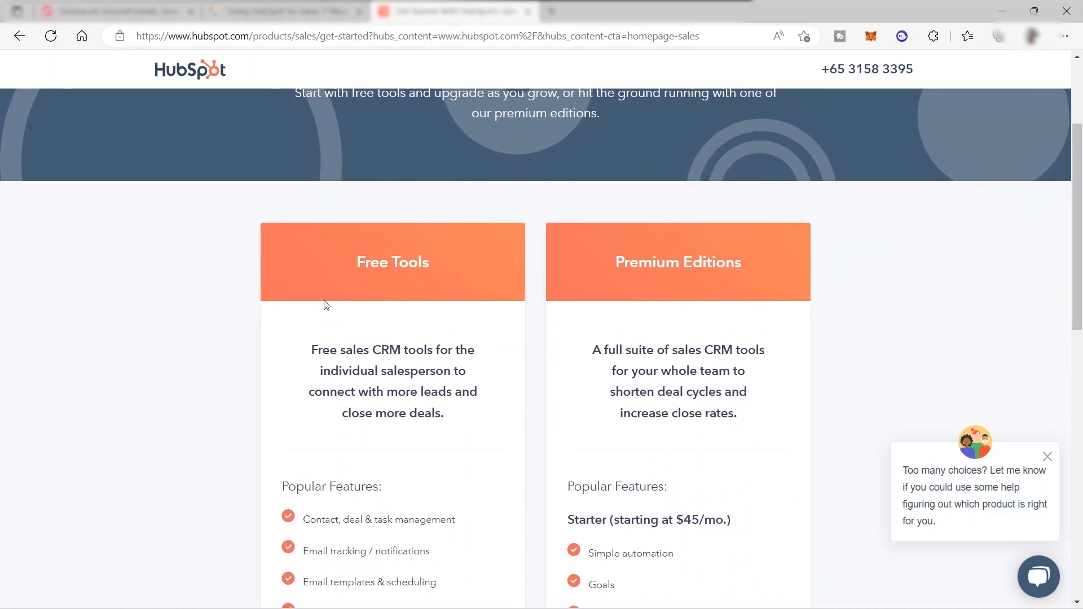
scroll(399, 280, "down", 3)
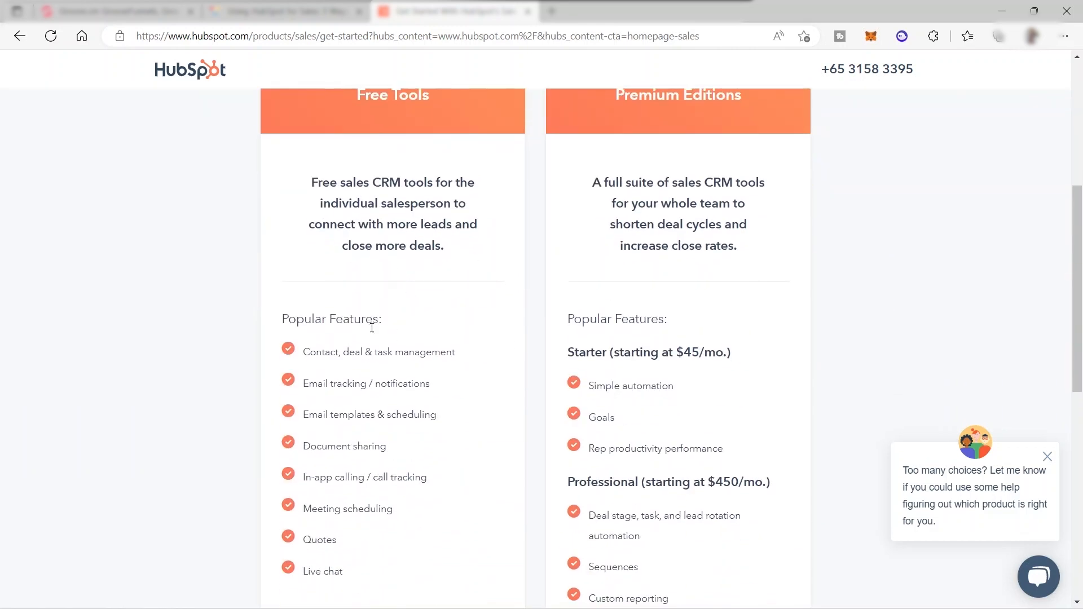
scroll(421, 301, "down", 3)
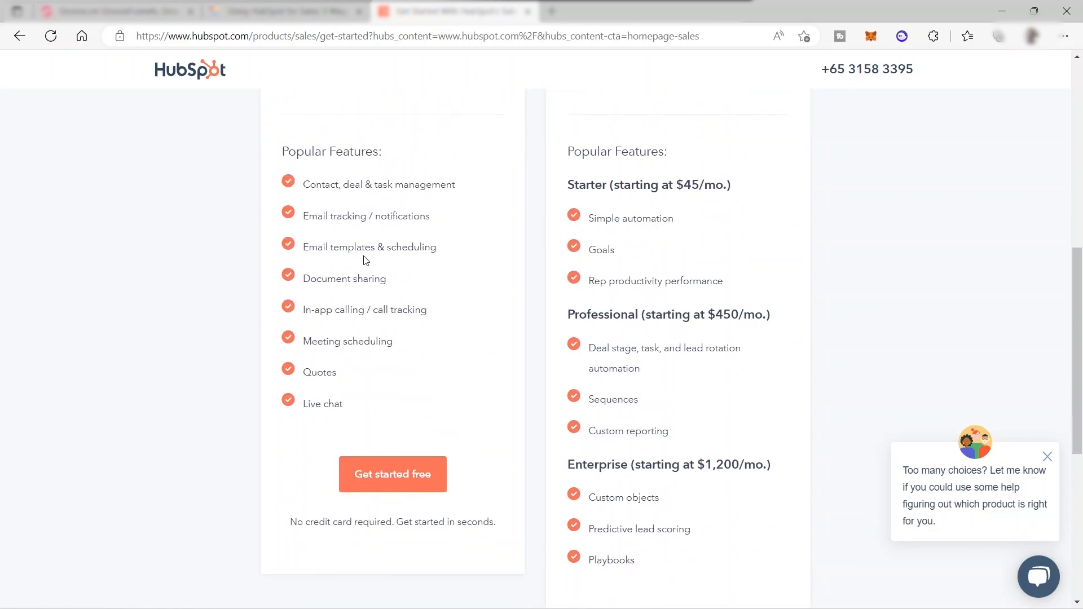
scroll(397, 207, "up", 1)
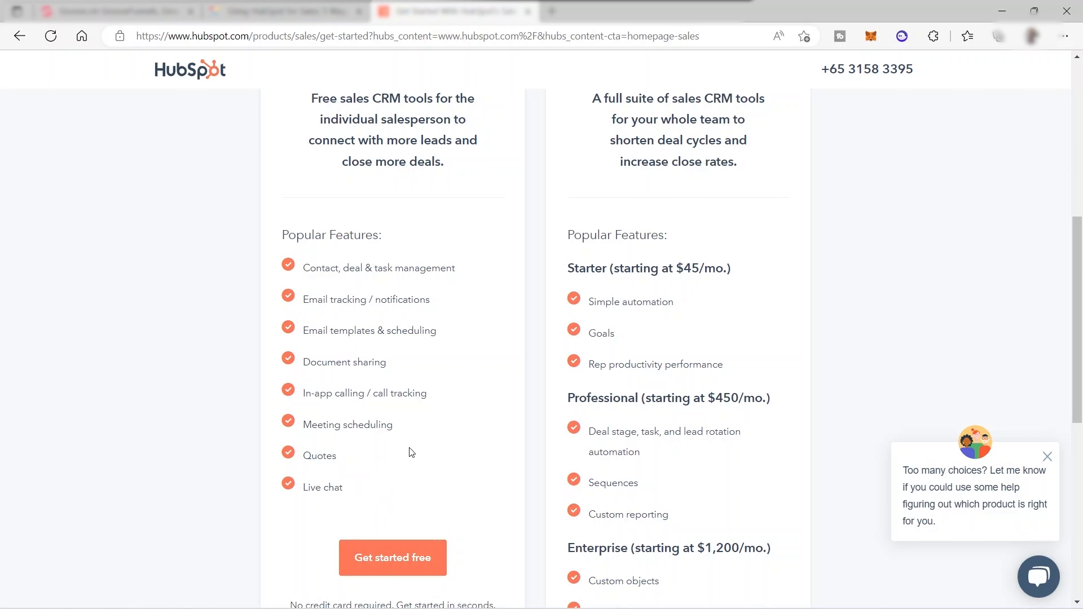
scroll(413, 448, "down", 1)
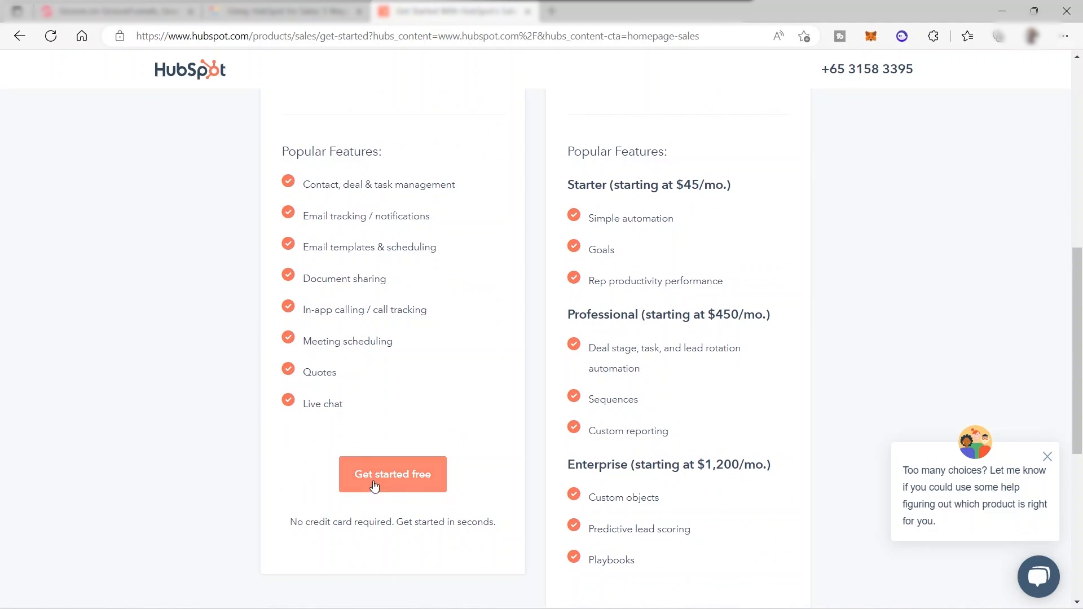
left_click(379, 483)
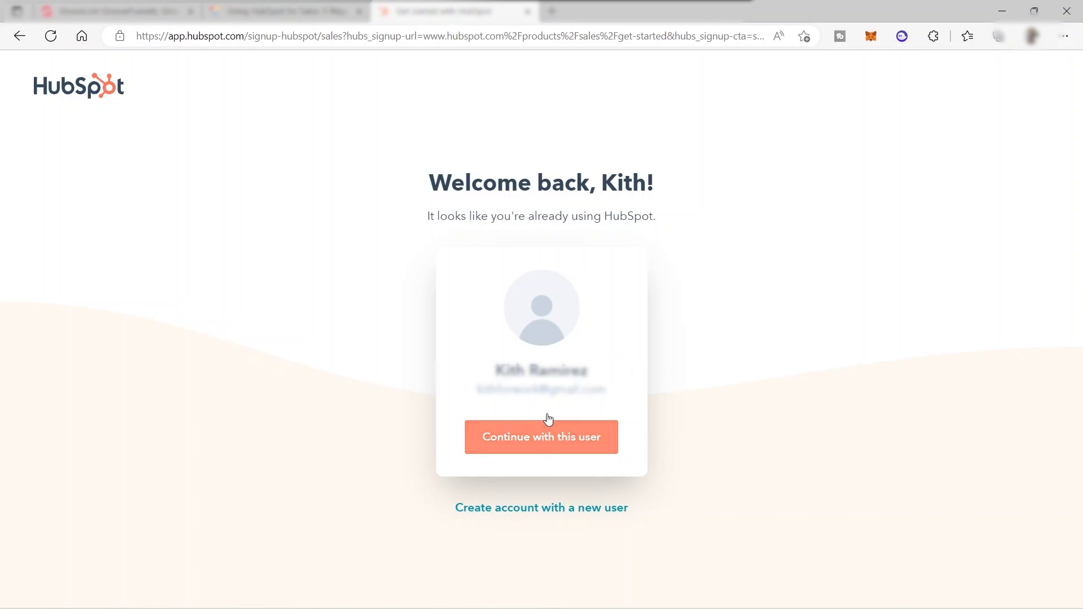
left_click(520, 444)
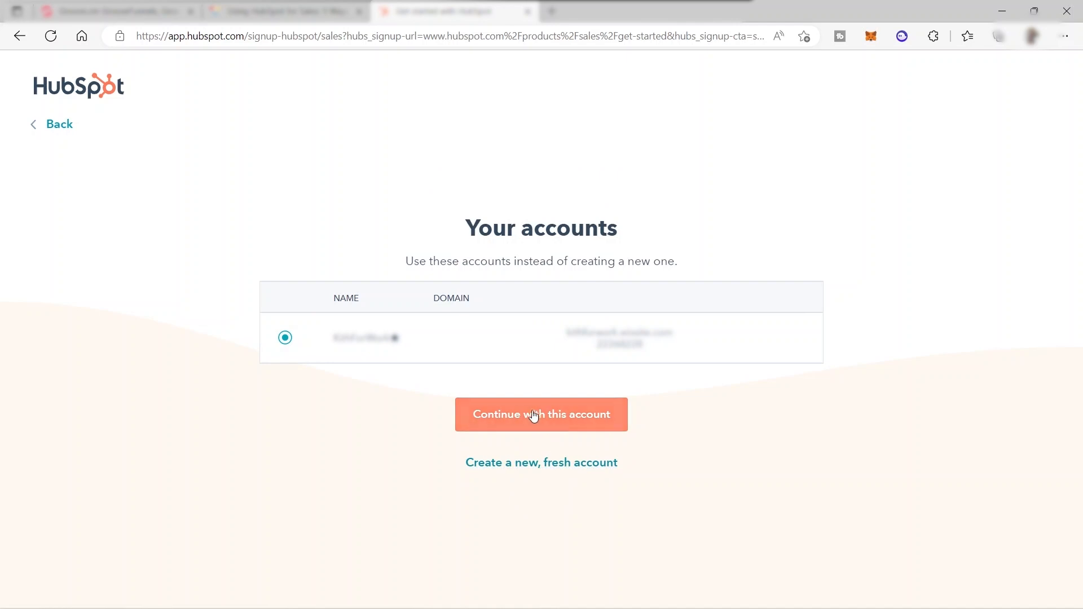
left_click(535, 422)
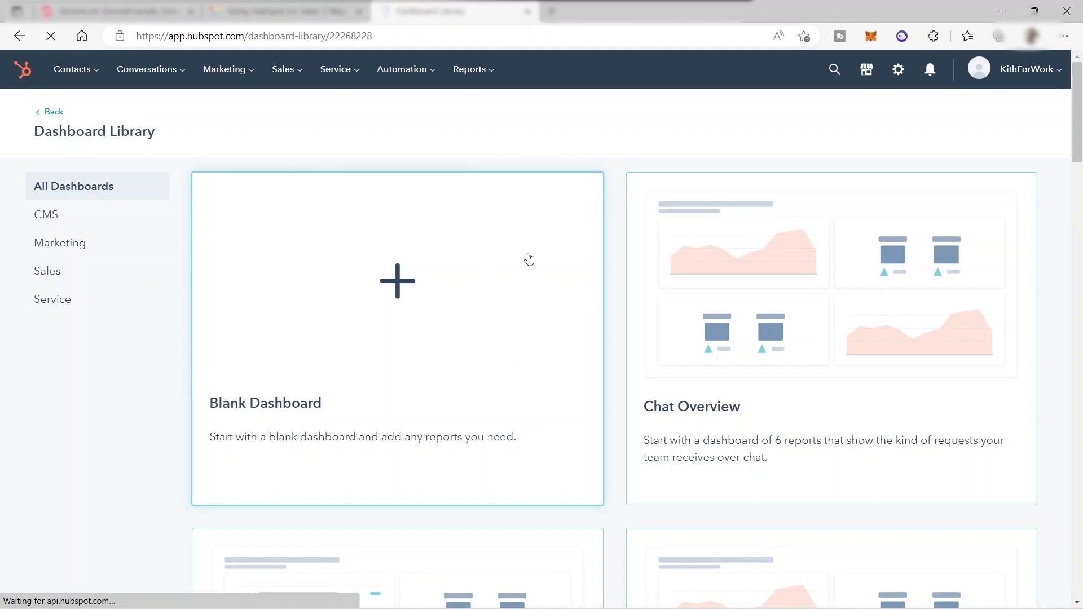
scroll(681, 392, "down", 1)
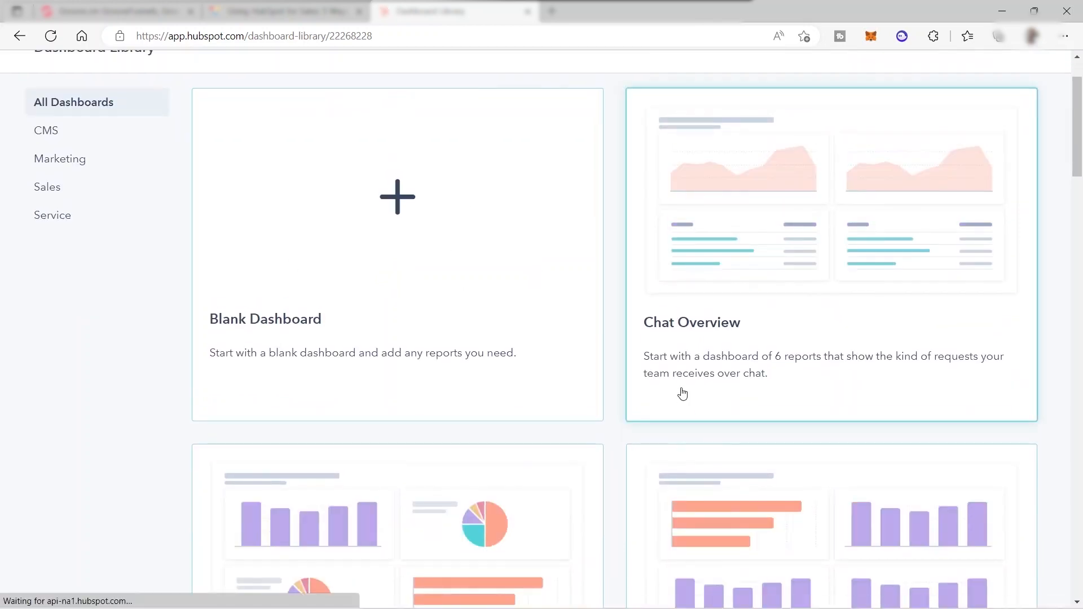
scroll(683, 393, "up", 1)
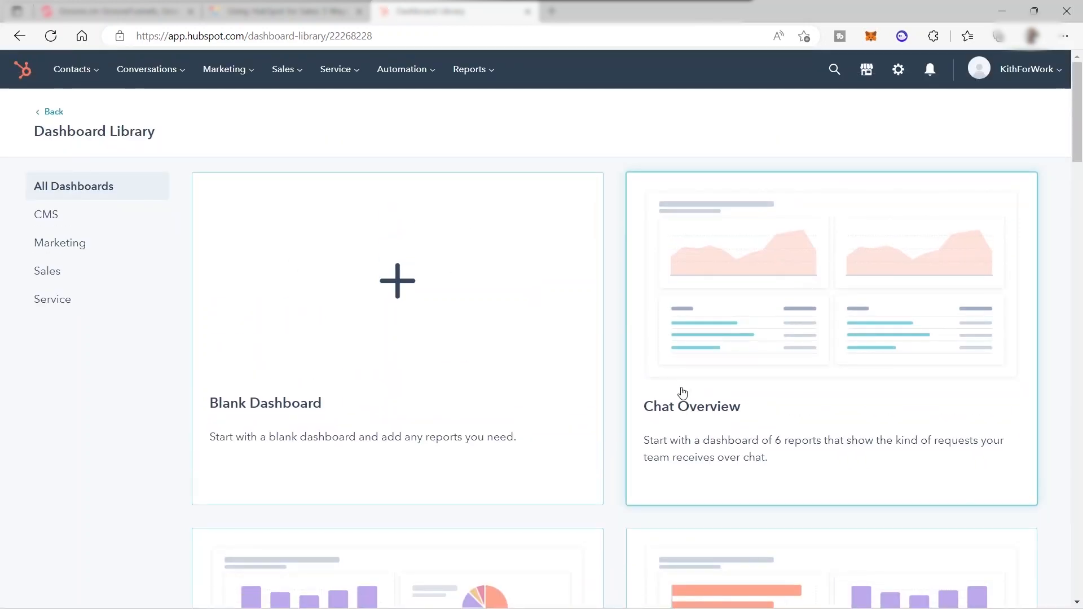
left_click(682, 393)
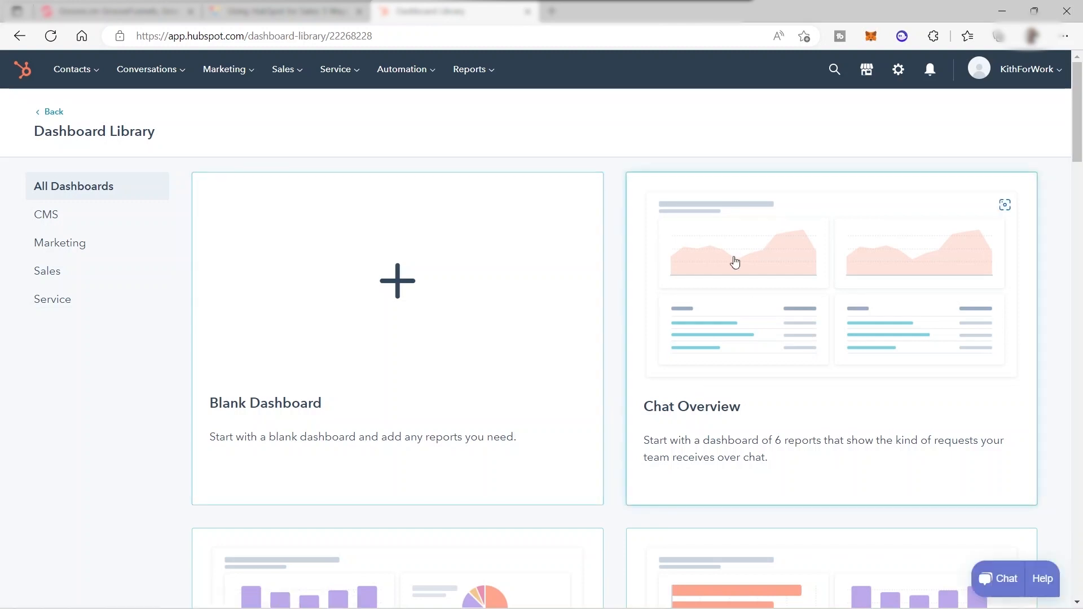
Step: In the Users & Teams settings, create a new user with the teammate's email address and proceed to the permissions
left_click(897, 72)
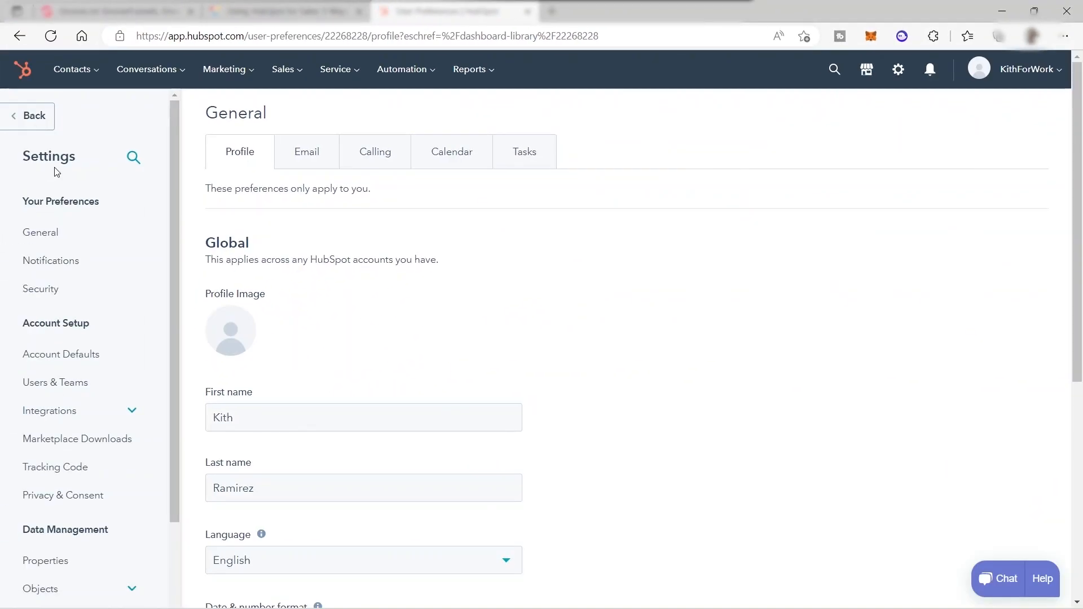
left_click(60, 388)
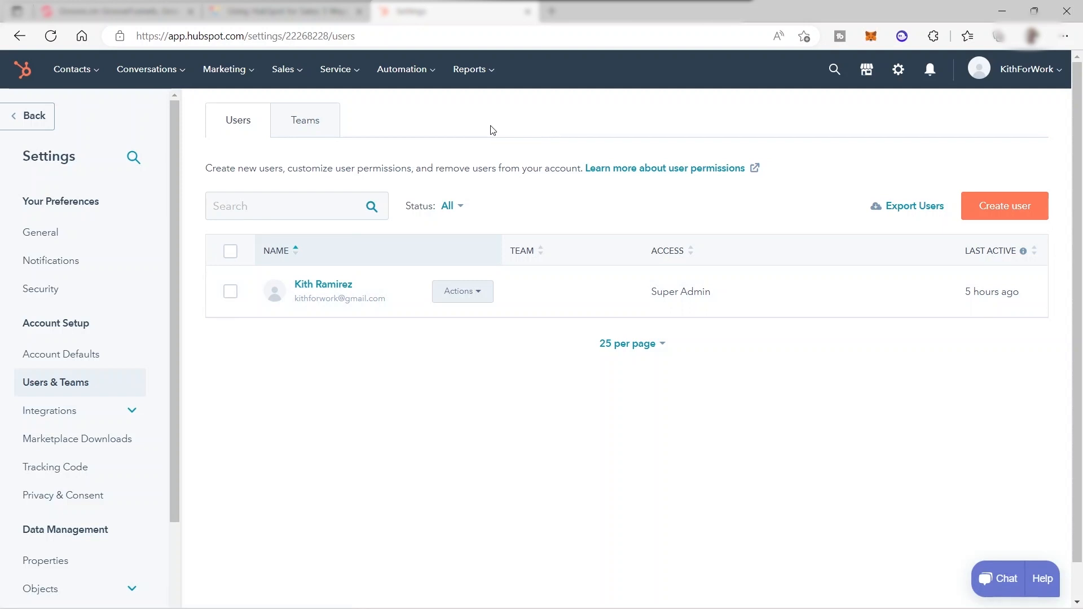
left_click(1009, 210)
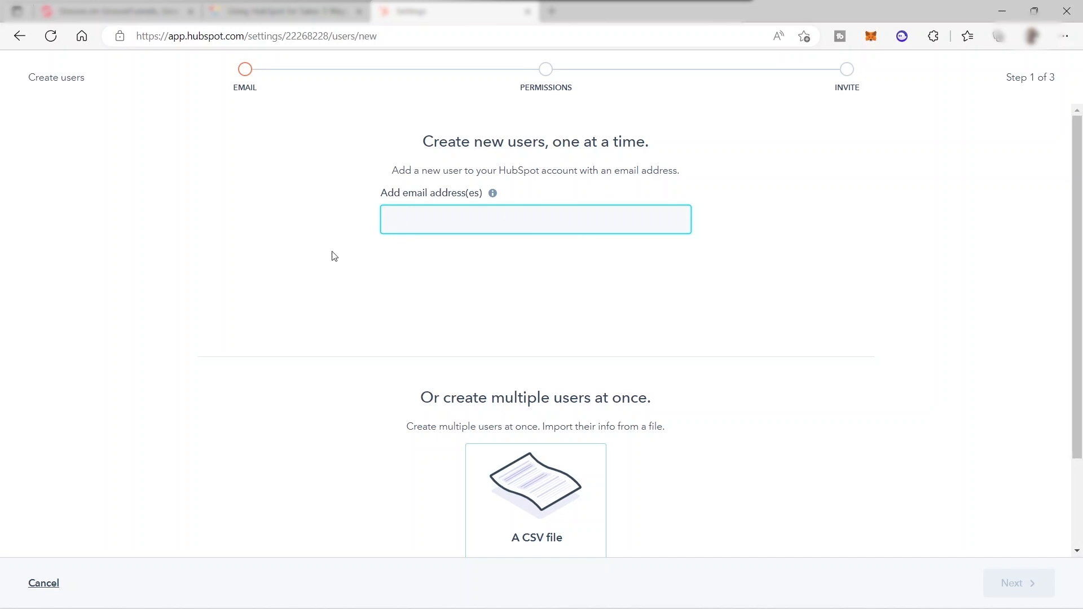
key("ctrl+v")
scroll(1001, 563, "down", 2)
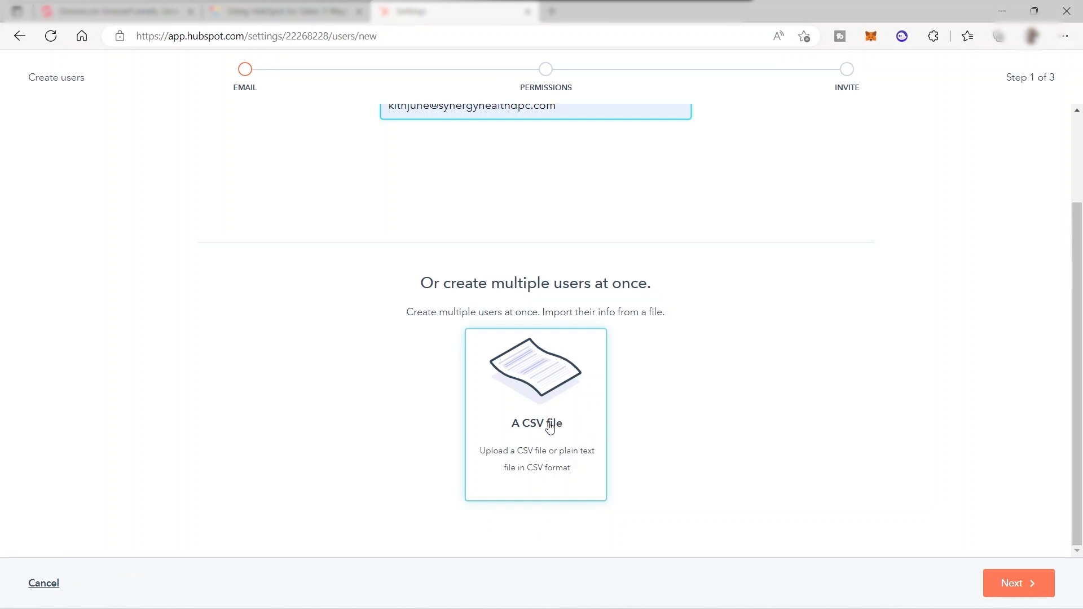
scroll(688, 390, "up", 2)
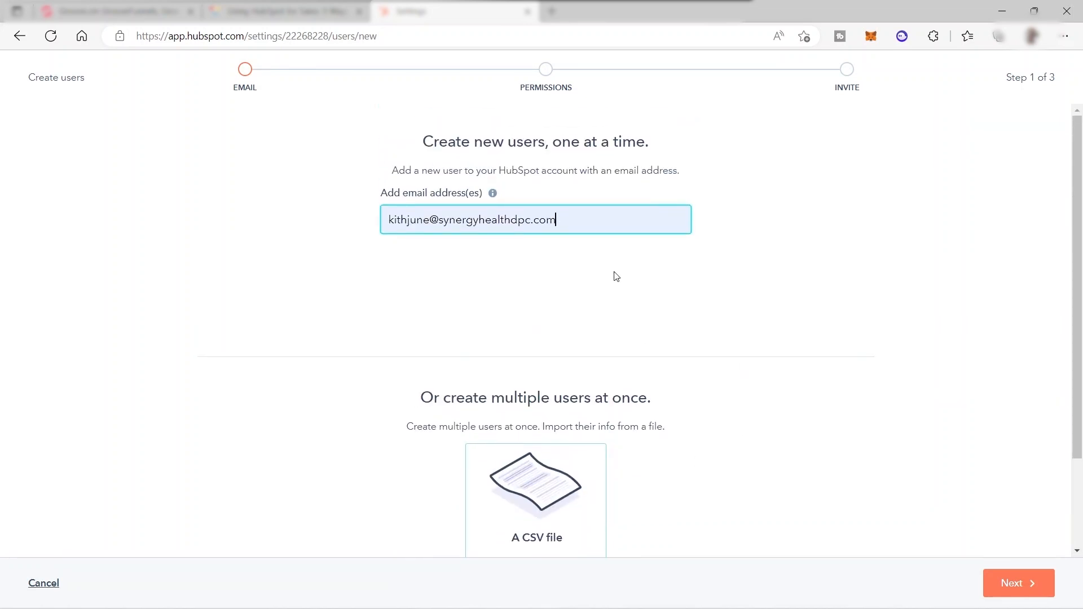
left_click(1029, 585)
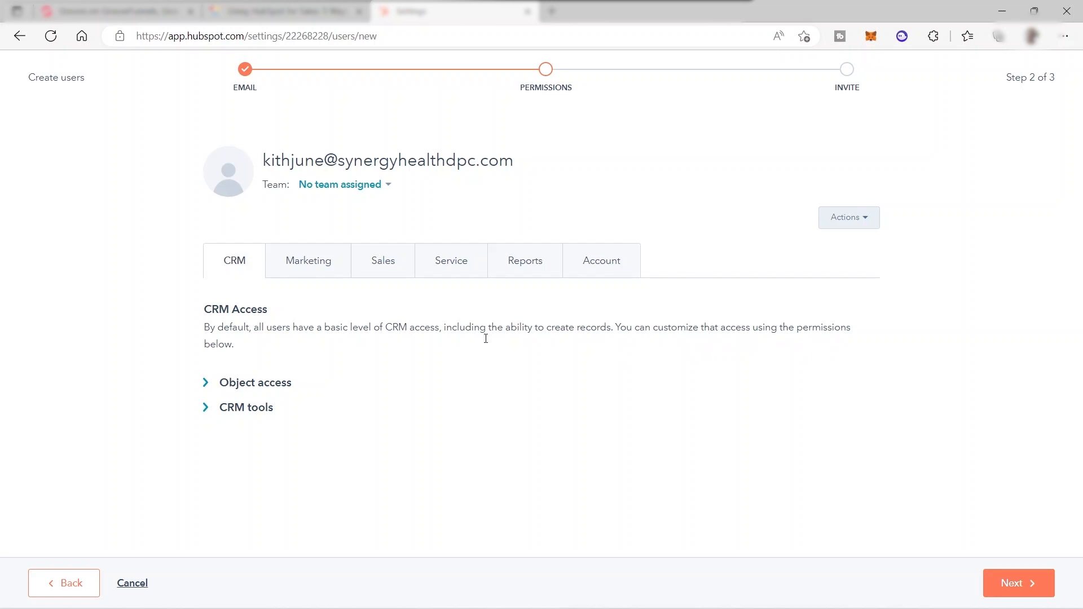
Step: Expand the CRM object access and examine the delete, edit and view options for Contact and Companies
left_click(206, 384)
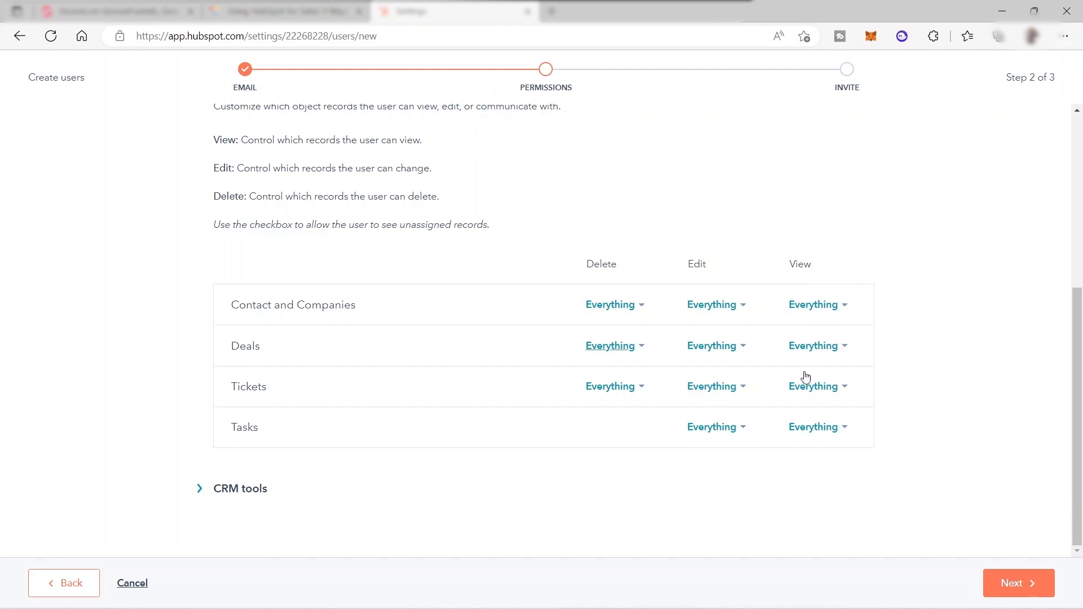
left_click(638, 314)
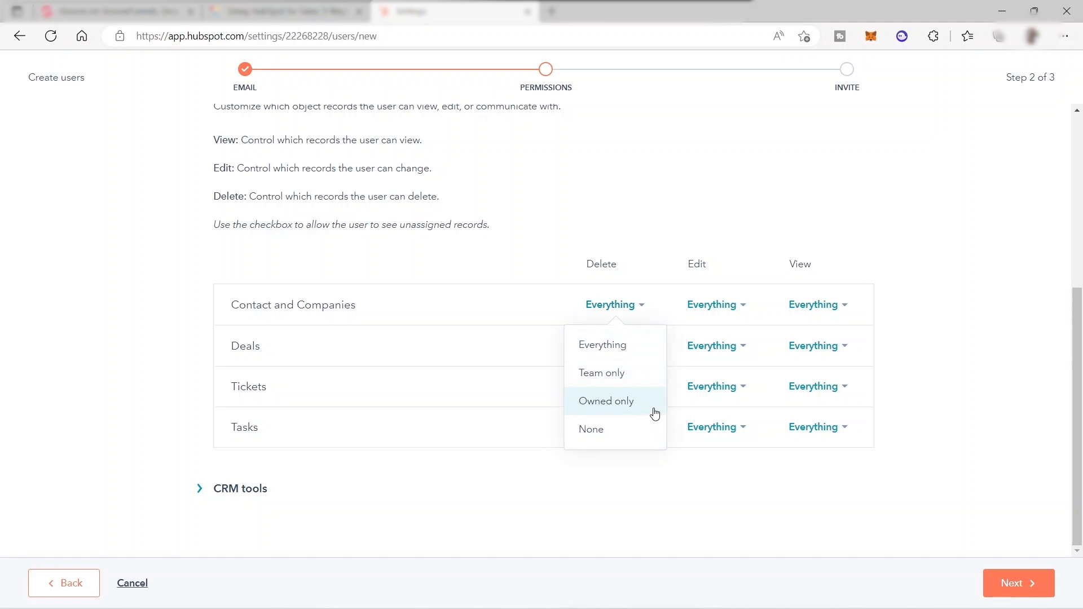
left_click(741, 306)
left_click(838, 306)
left_click(839, 196)
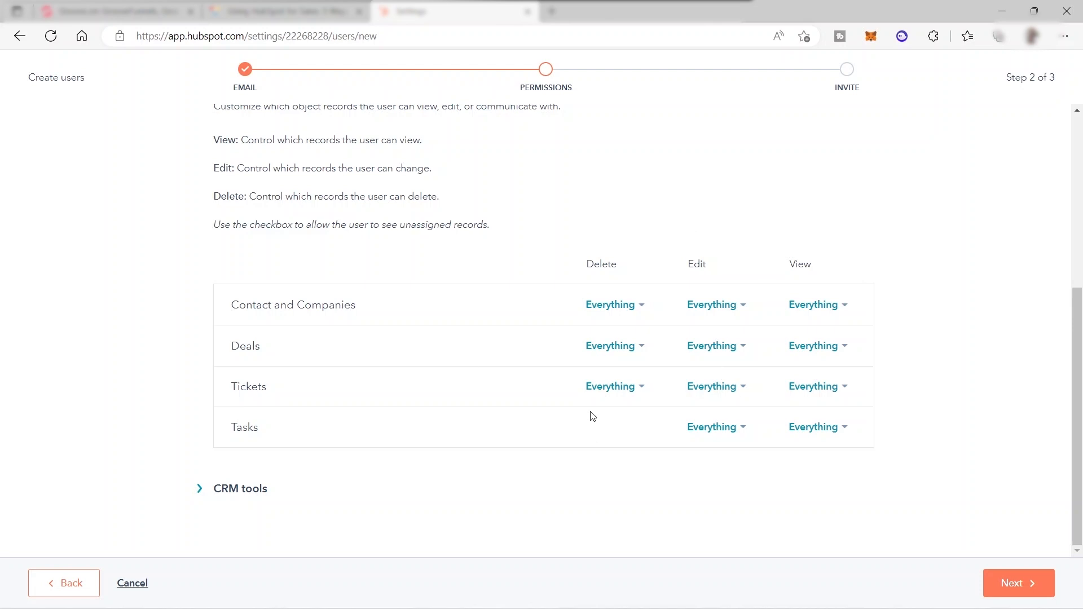
Step: Expand the CRM tools permissions and allow the new user to delete, edit and view workflows
left_click(201, 489)
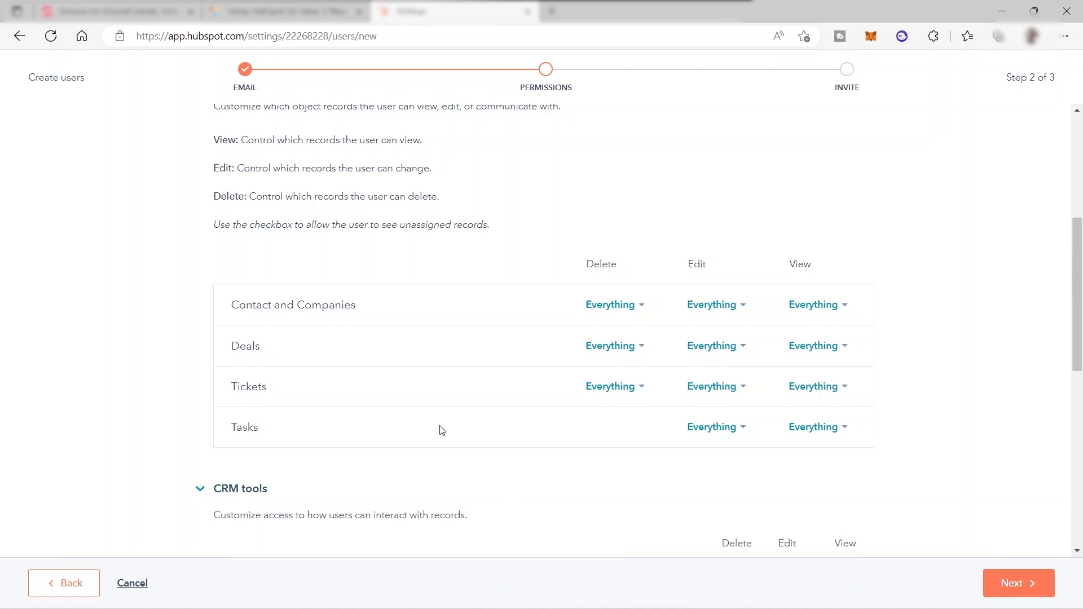
scroll(439, 429, "down", 5)
scroll(439, 428, "down", 4)
scroll(604, 406, "up", 4)
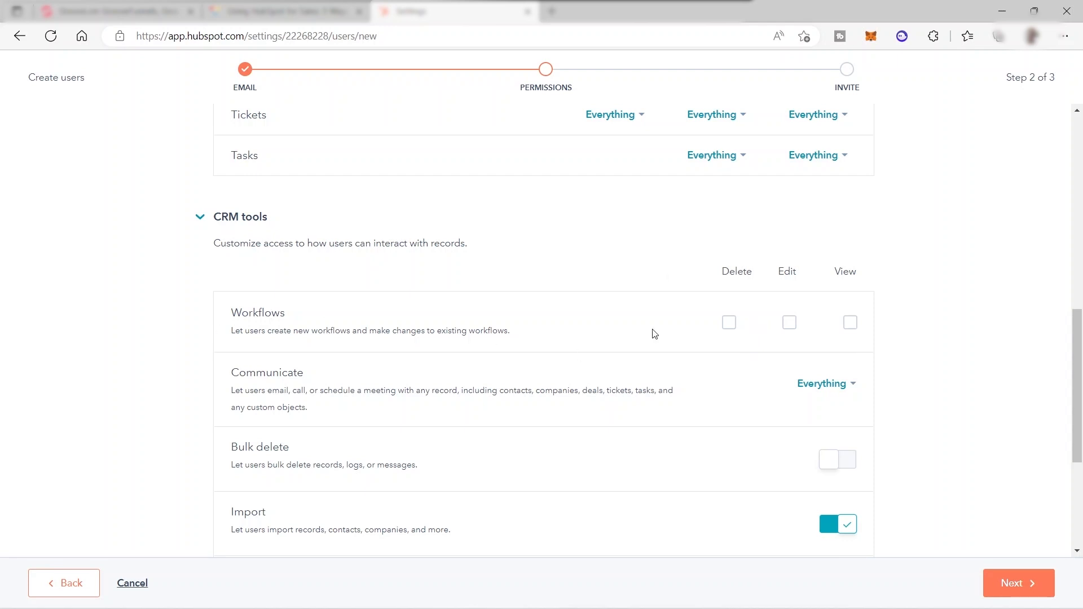
left_click(729, 324)
scroll(595, 402, "down", 1)
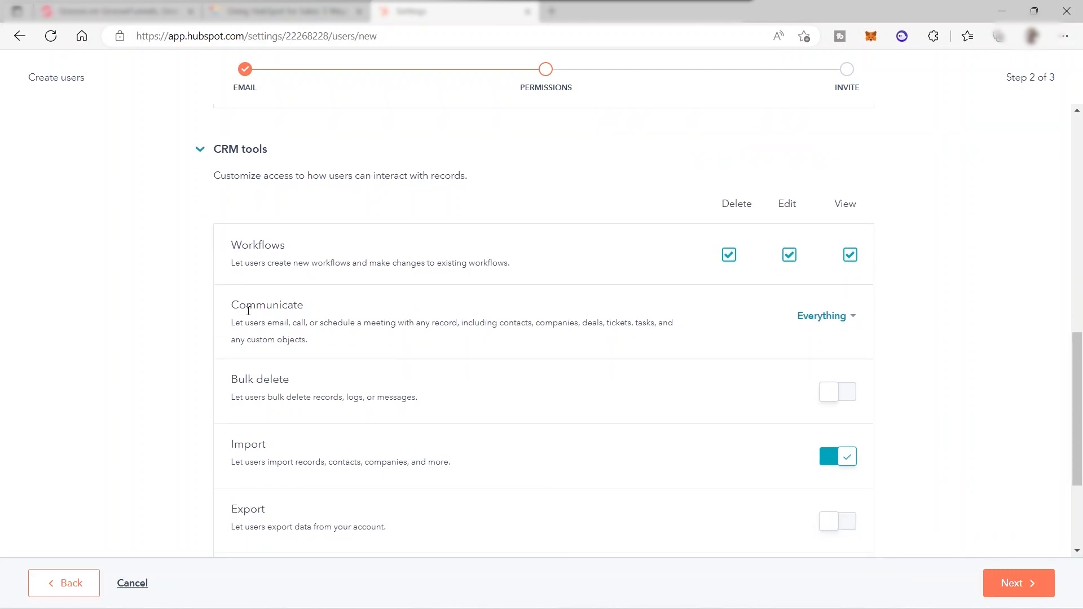
Step: Examine the Communicate access options and the remaining CRM tools permissions
left_click(854, 316)
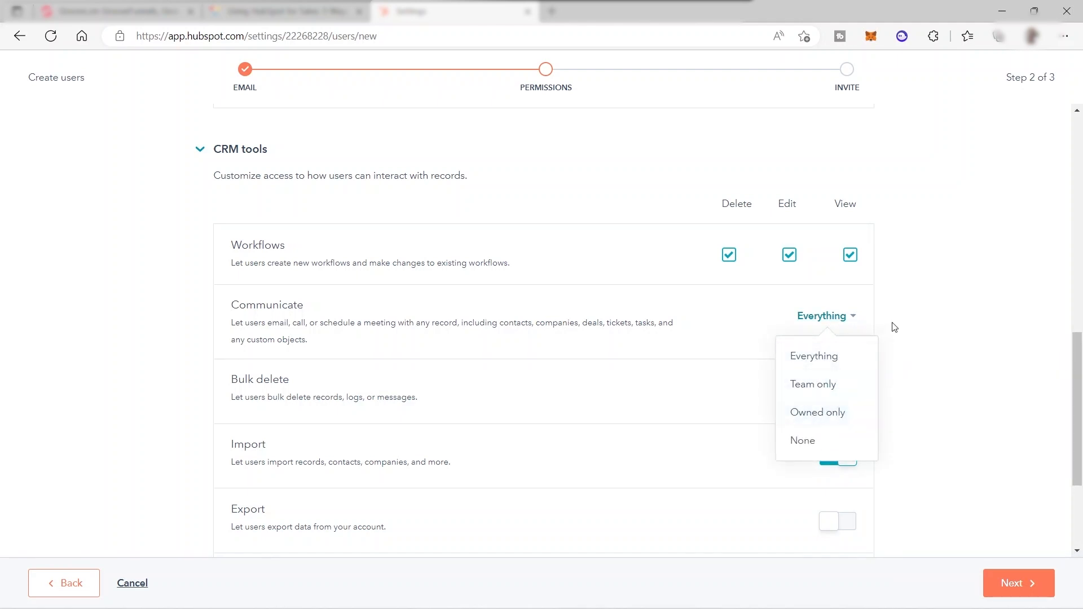
scroll(914, 486, "down", 3)
scroll(619, 448, "up", 4)
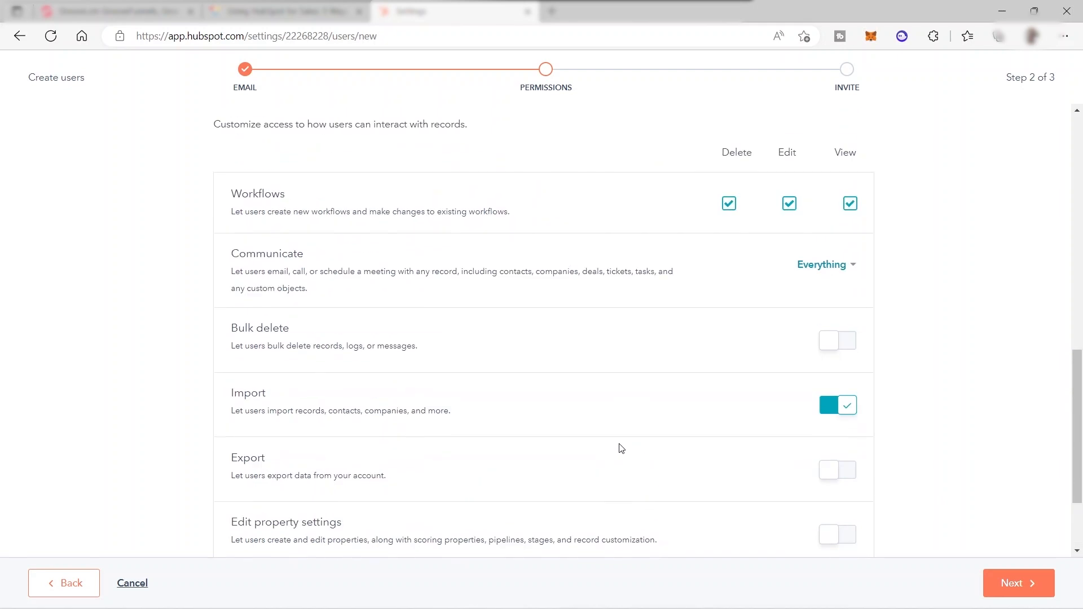
scroll(619, 416, "down", 3)
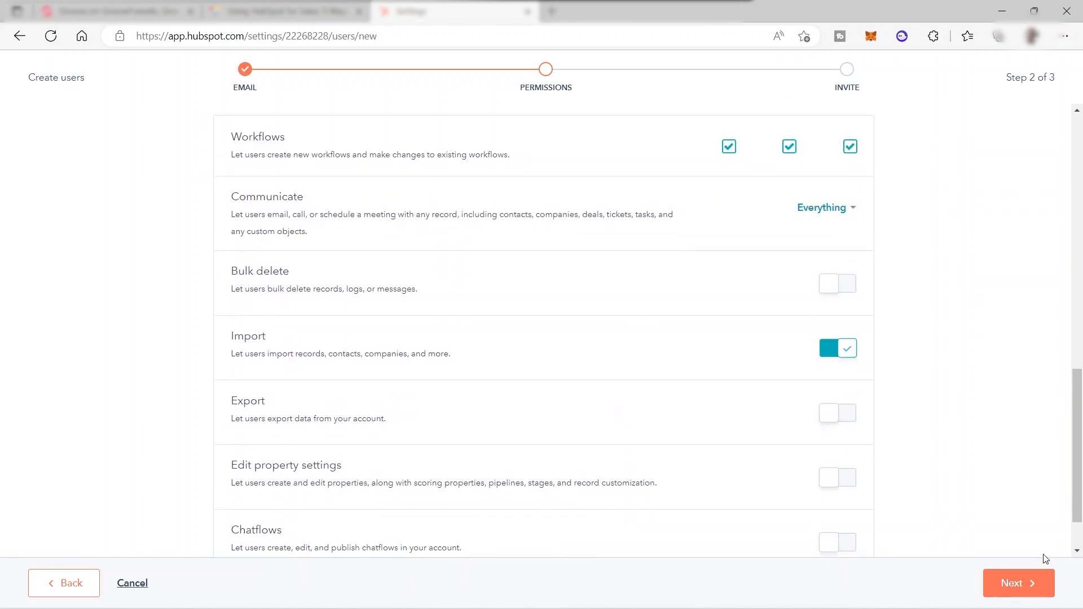
Step: Accept the permissions and send the HubSpot invitation to the new user
left_click(1024, 585)
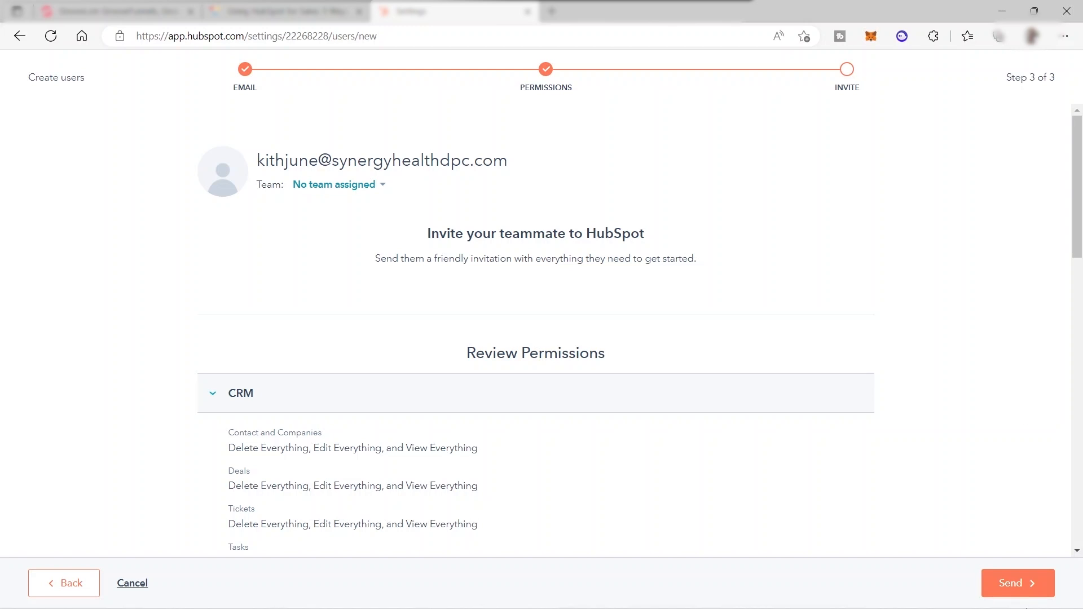
left_click(1020, 585)
left_click(1022, 586)
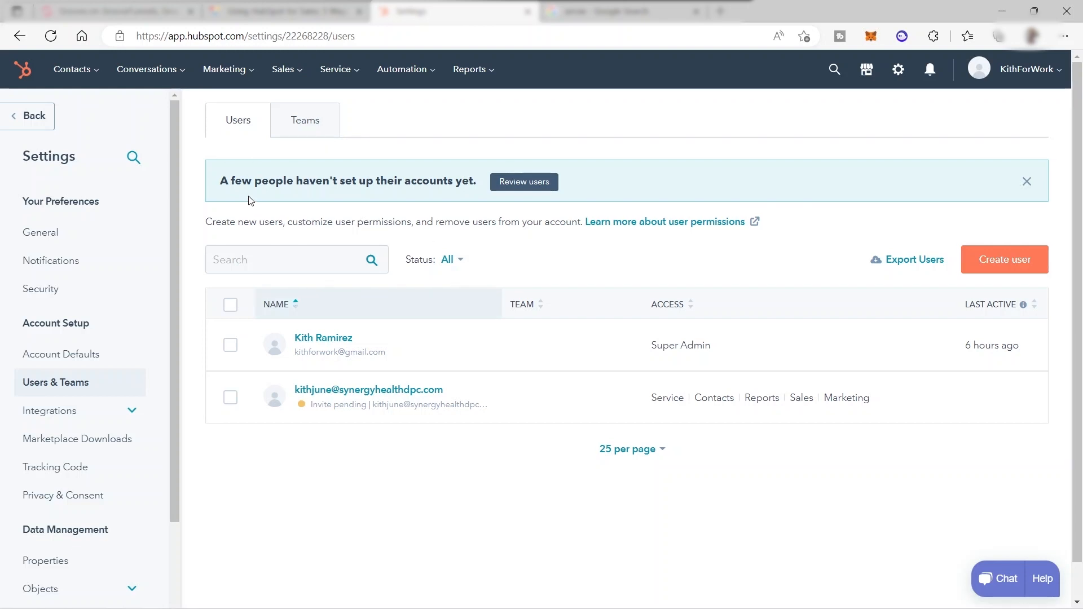
Step: Open the contacts list and start a new data import
mouse_move(69, 77)
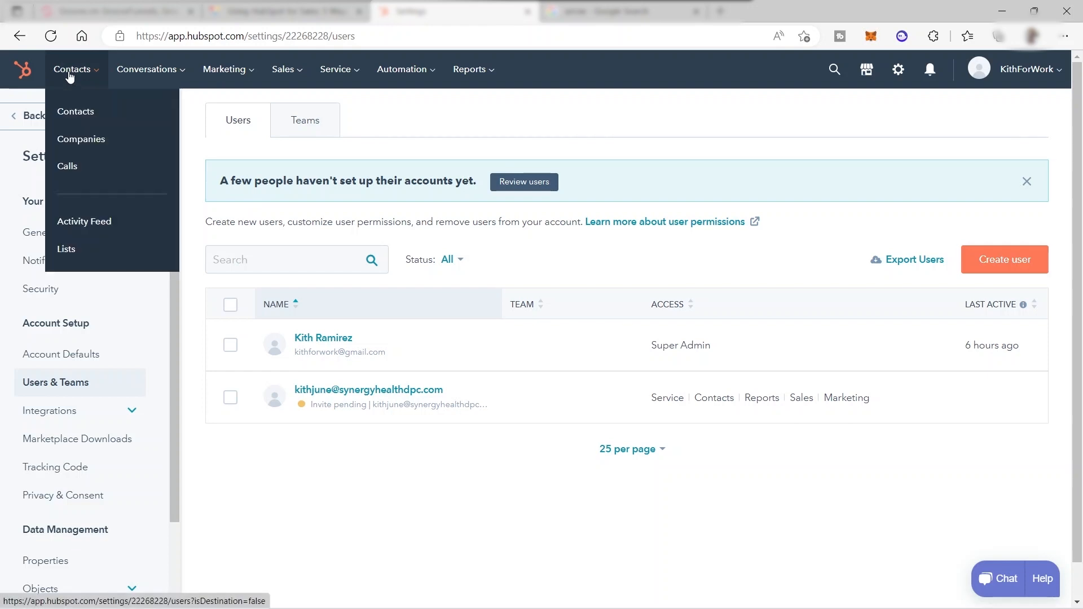
left_click(88, 112)
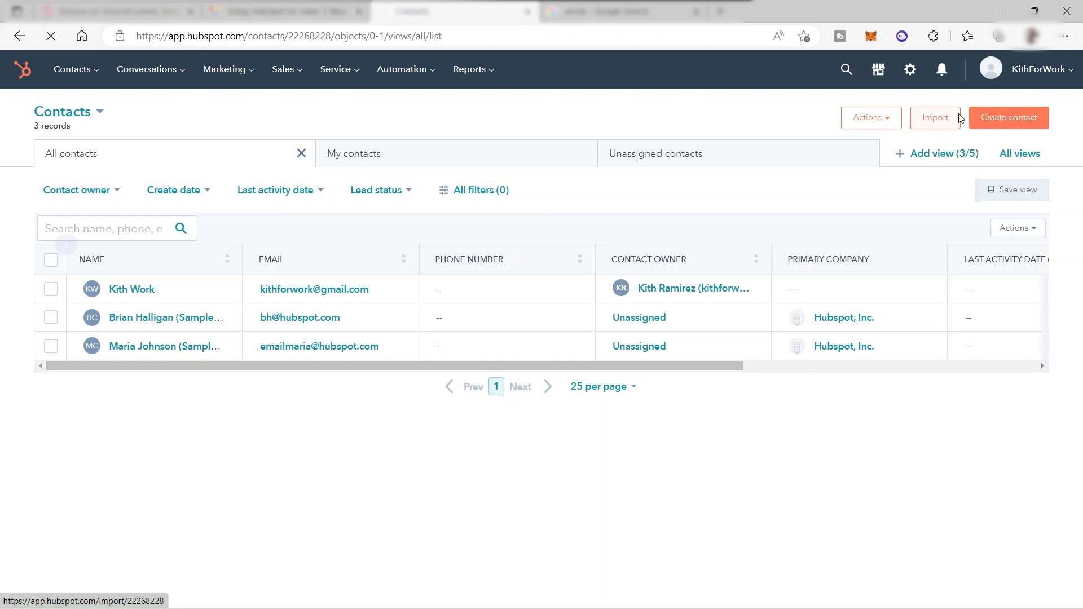
left_click(944, 123)
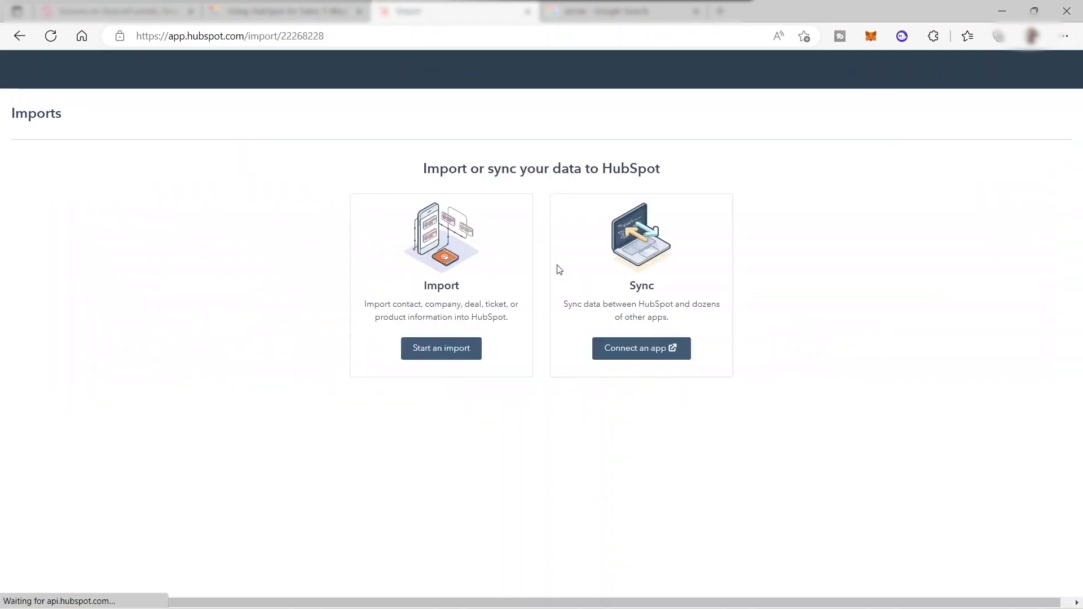
left_click(425, 360)
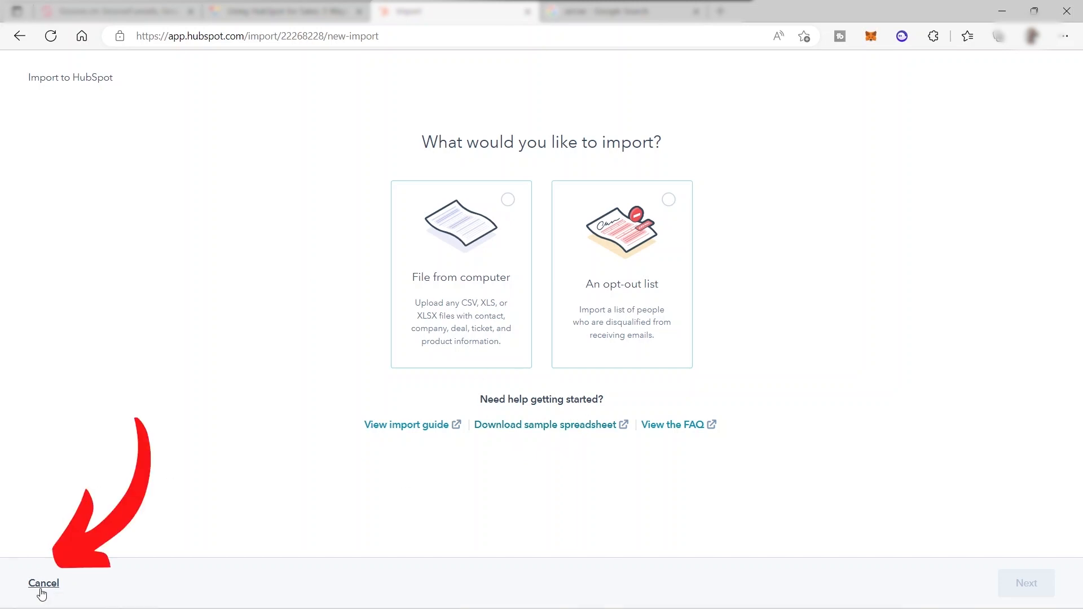
Step: Cancel the data import and open the settings of the Conversations inbox to view its channels
left_click(41, 584)
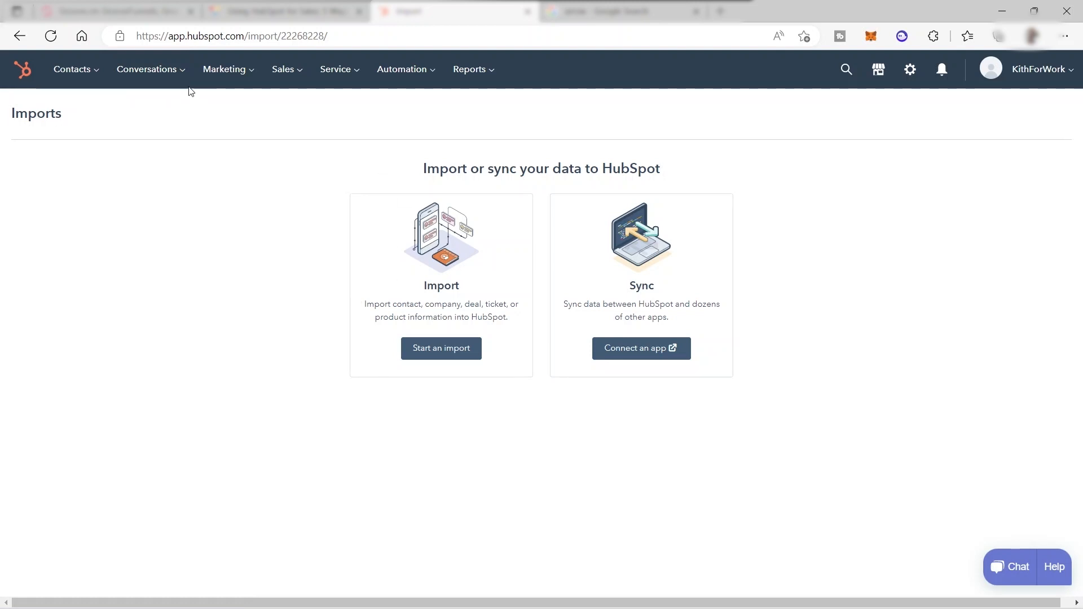
left_click(174, 75)
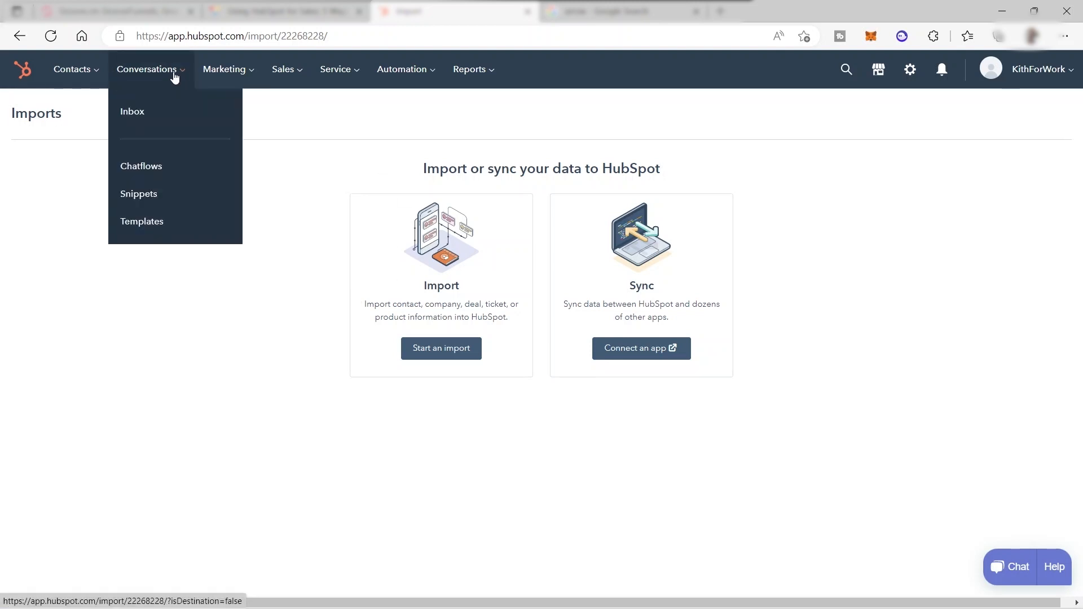
left_click(155, 110)
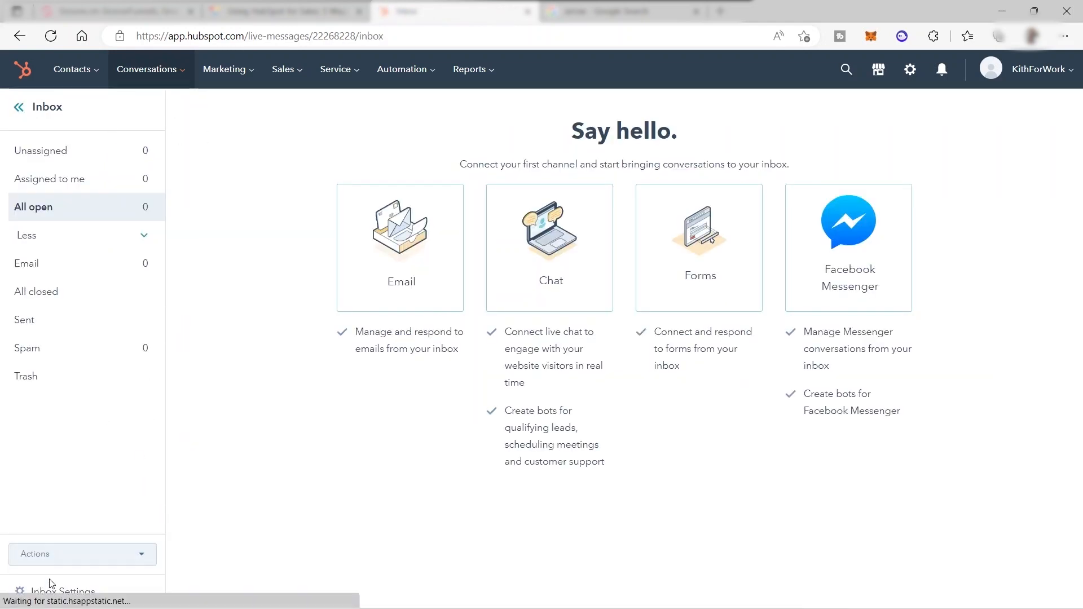
left_click(46, 597)
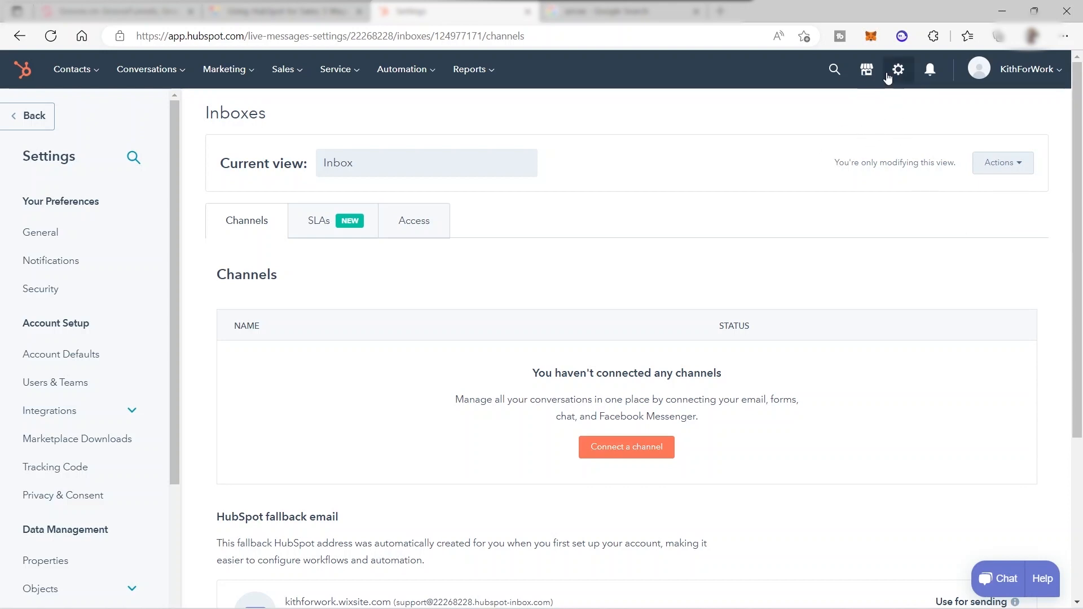
Step: Browse the popular, new and free apps in the App Marketplace and open the HubSpot support chat
left_click(863, 70)
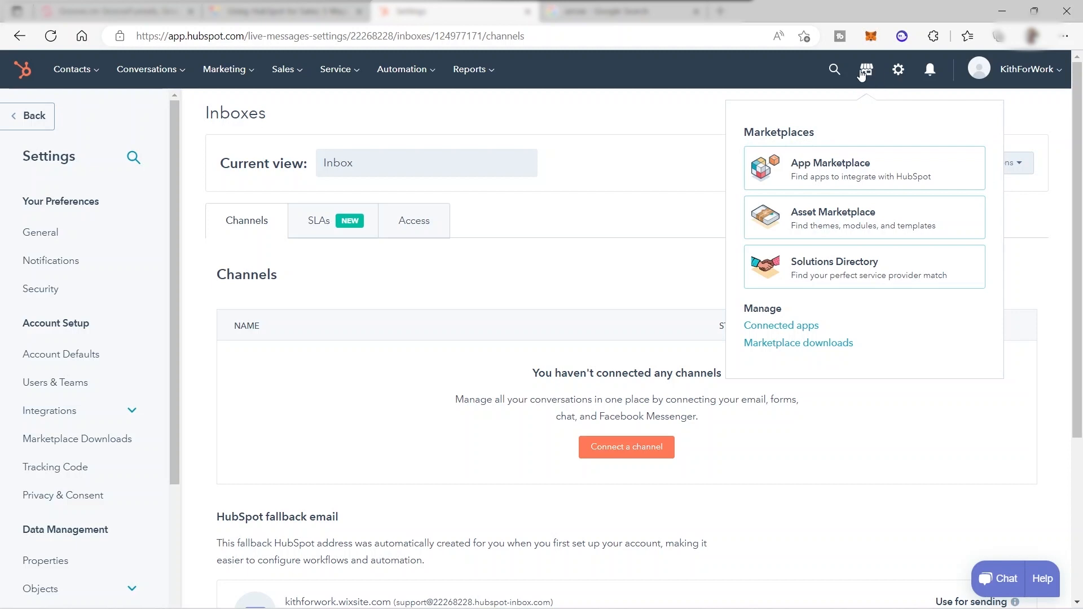
left_click(875, 172)
scroll(643, 386, "up", 8)
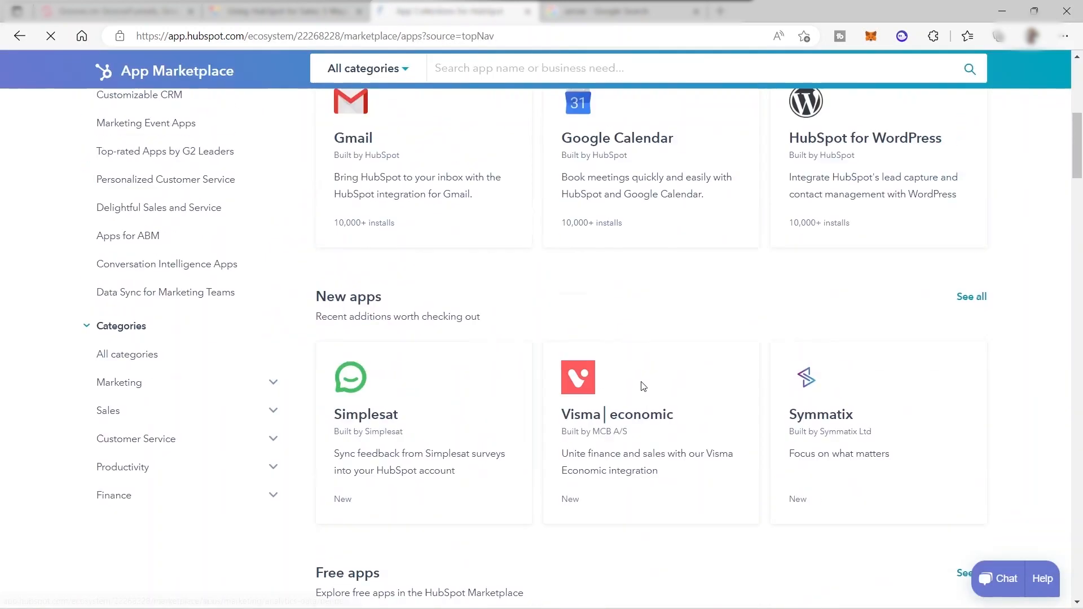
scroll(643, 386, "up", 7)
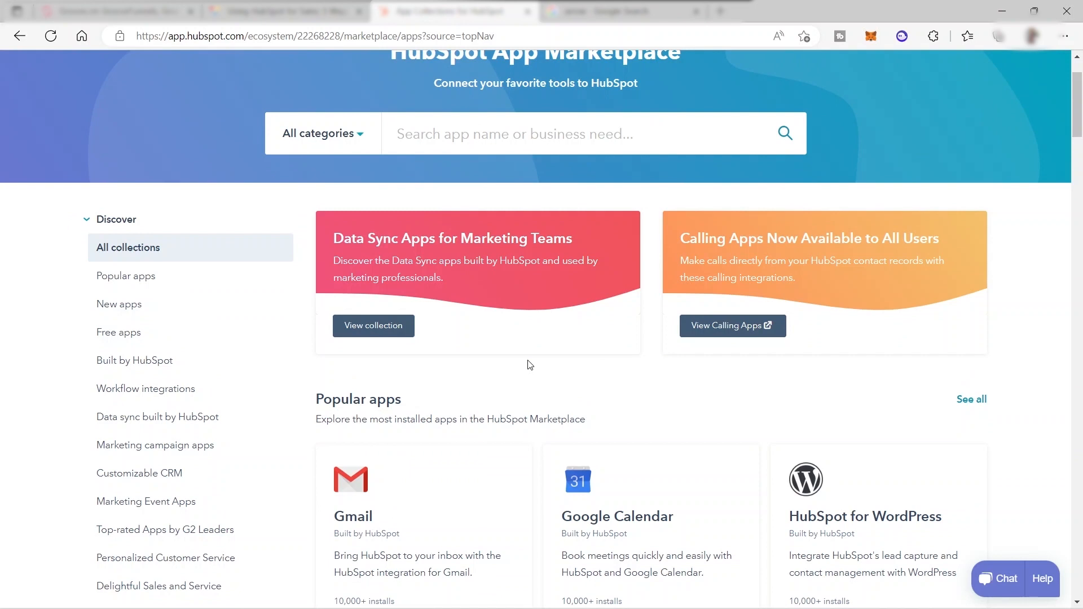
scroll(439, 337, "up", 2)
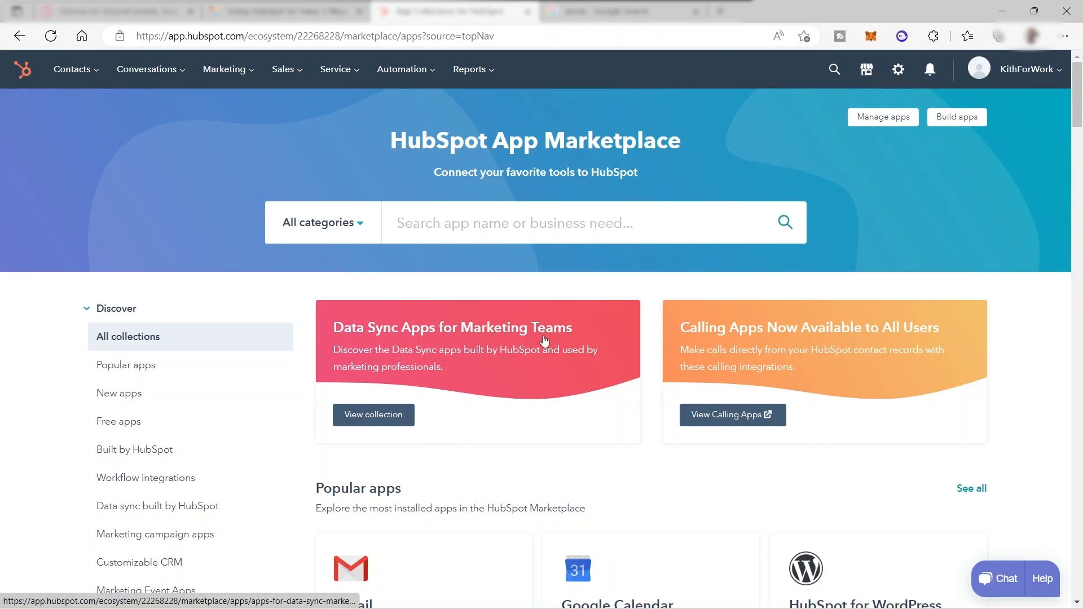
scroll(583, 375, "down", 5)
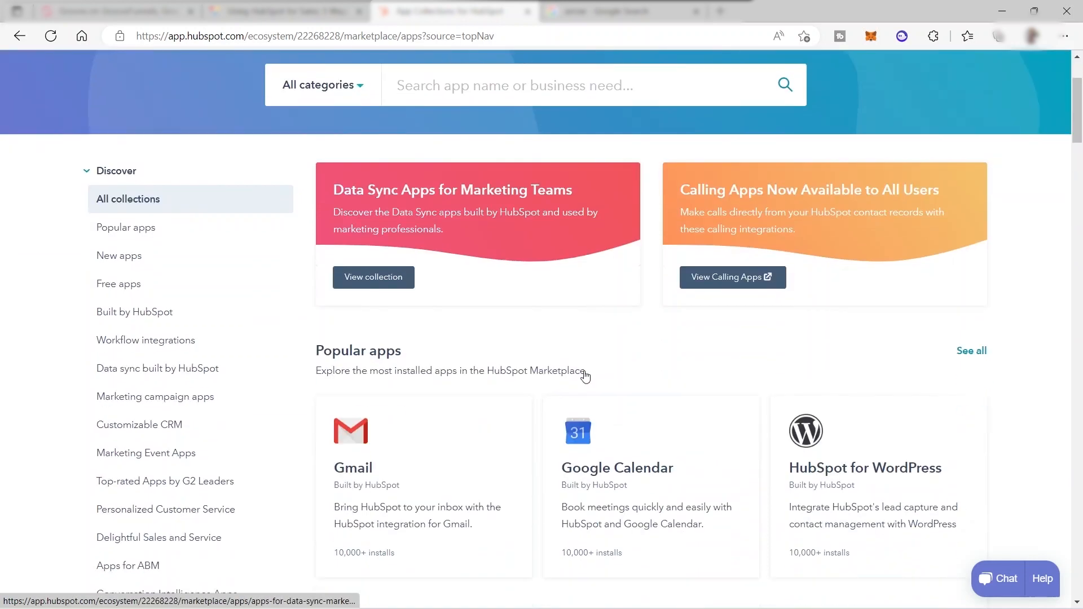
scroll(584, 372, "down", 7)
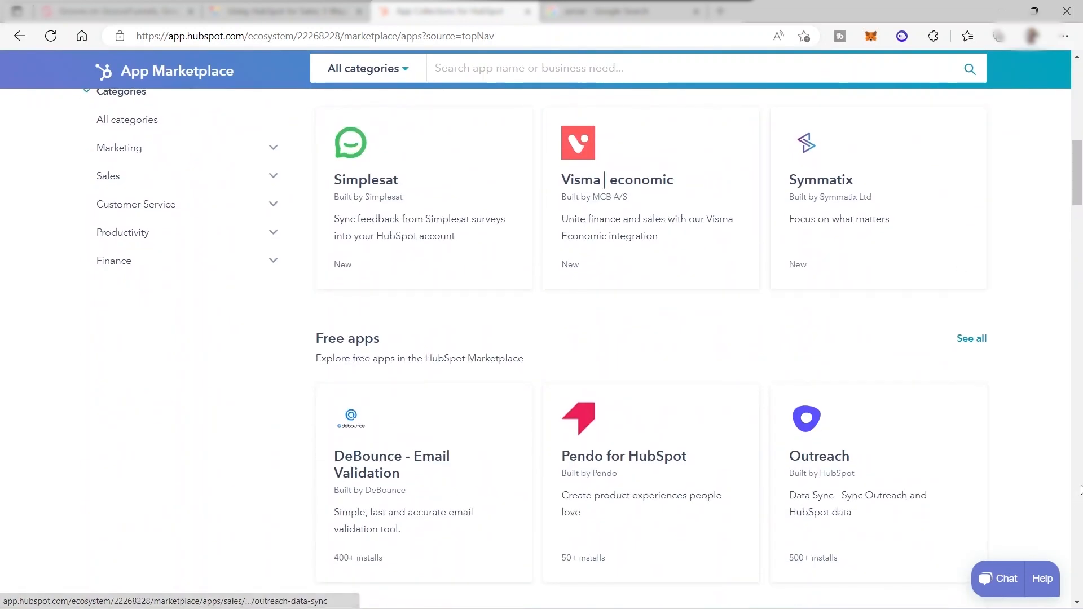
left_click(1002, 583)
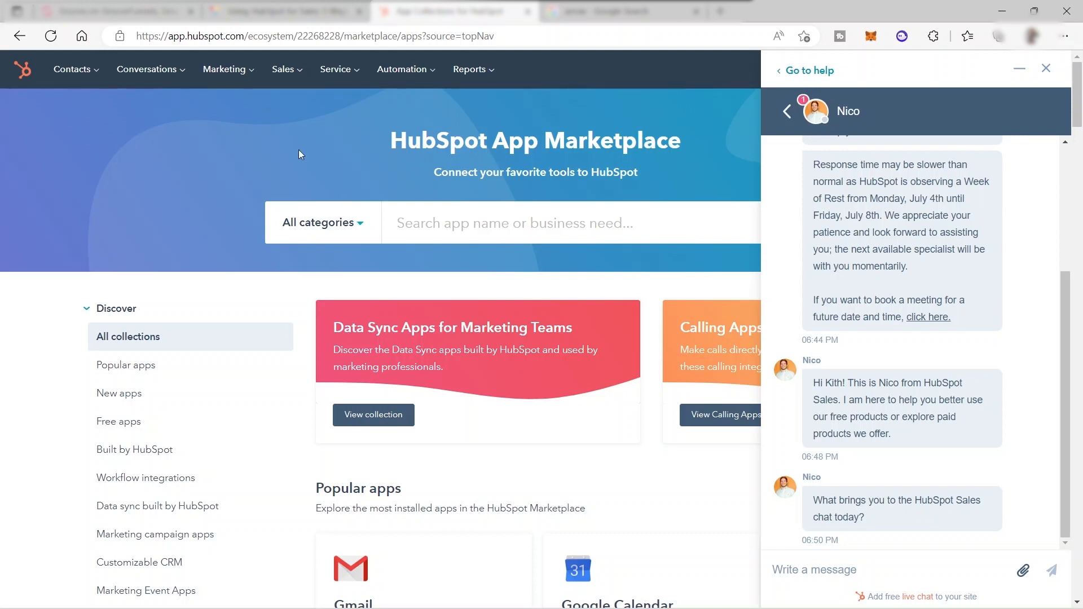
Step: Open the Test deal from the sales deals and examine the available deal stage options
left_click(298, 72)
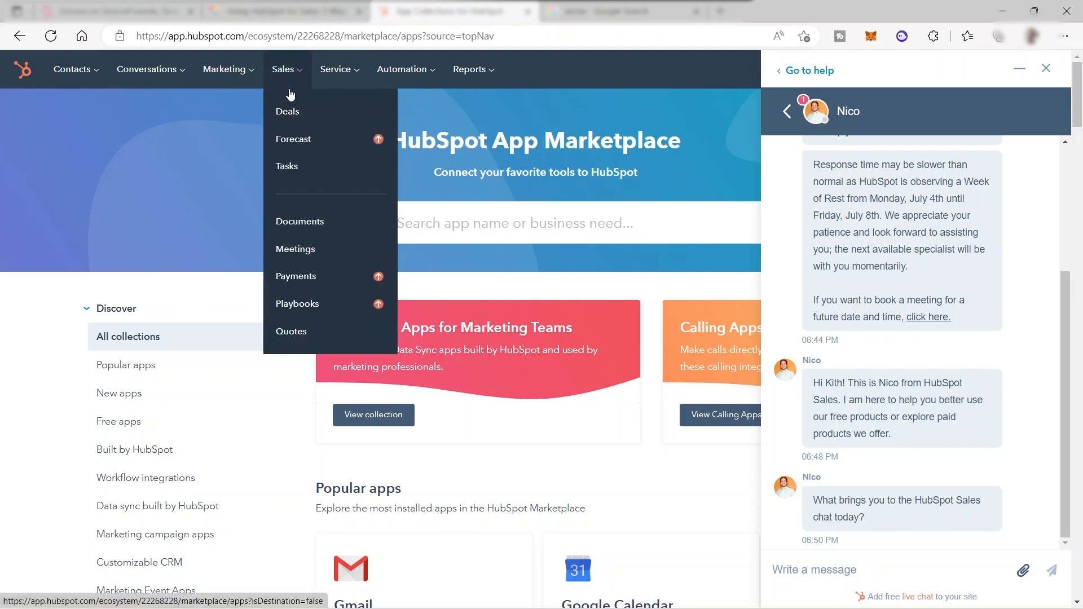
left_click(296, 116)
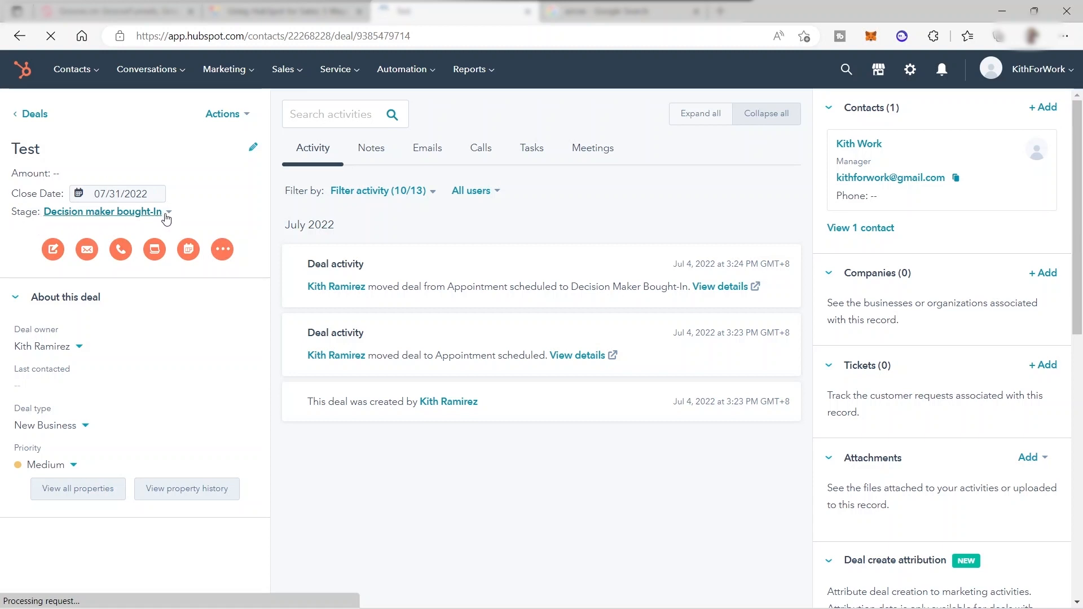
left_click(165, 214)
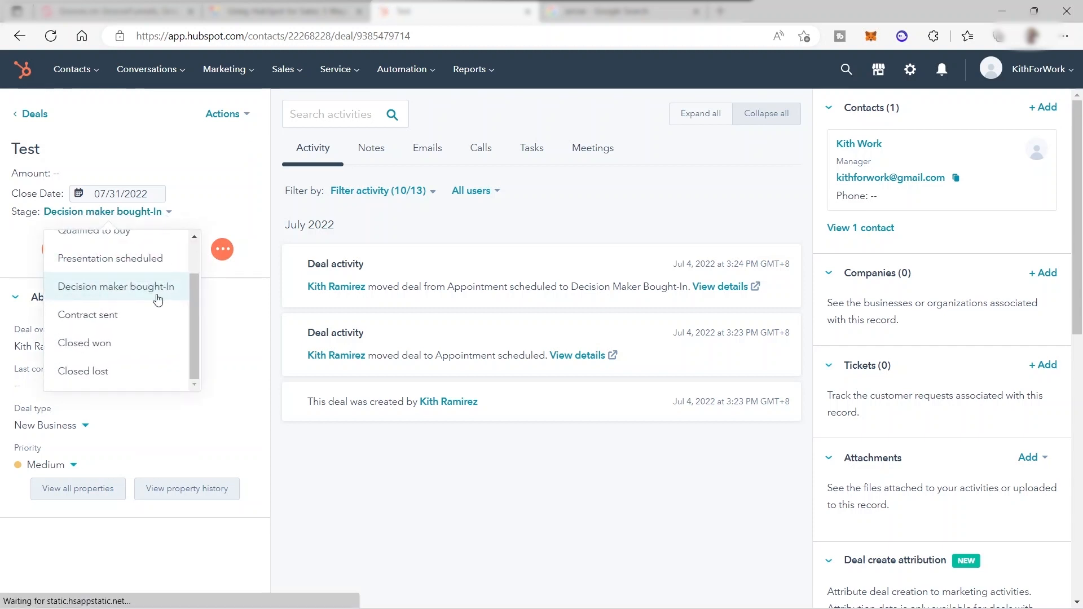
scroll(157, 299, "up", 1)
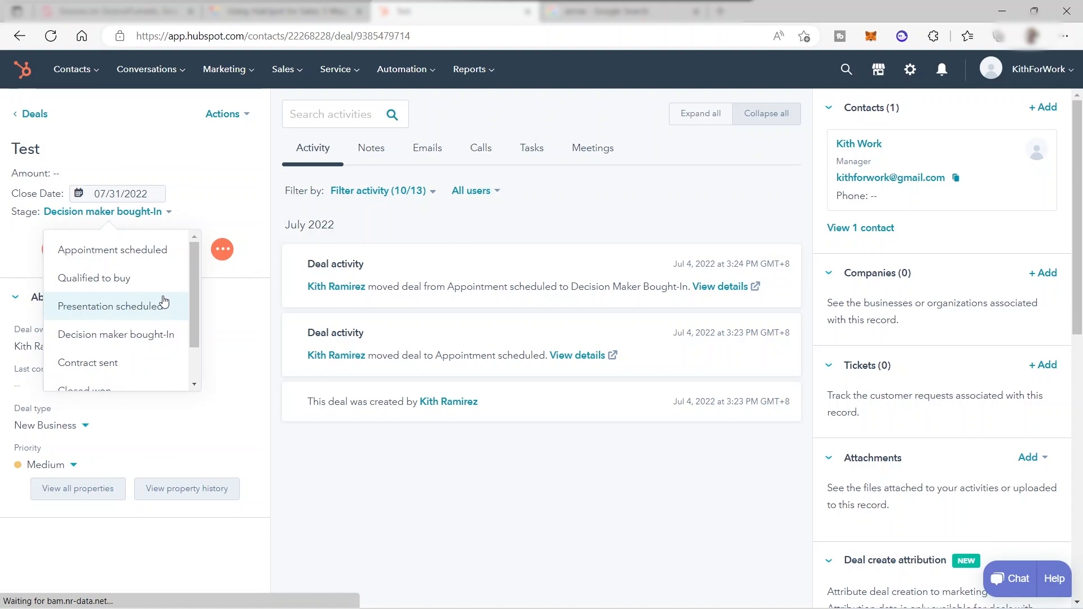
scroll(154, 331, "down", 1)
scroll(164, 312, "down", 1)
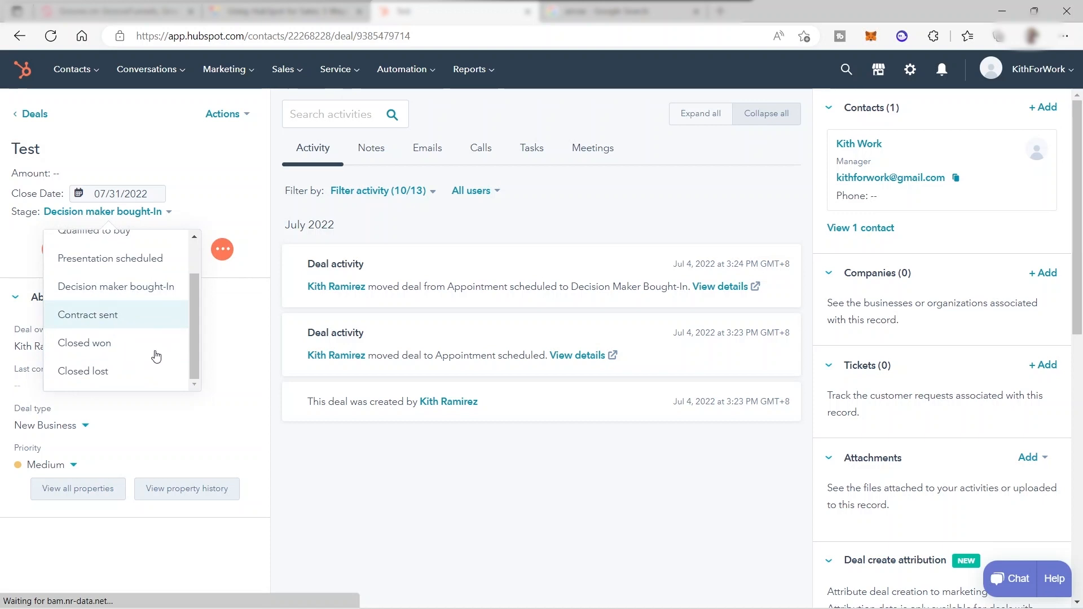
scroll(164, 316, "up", 2)
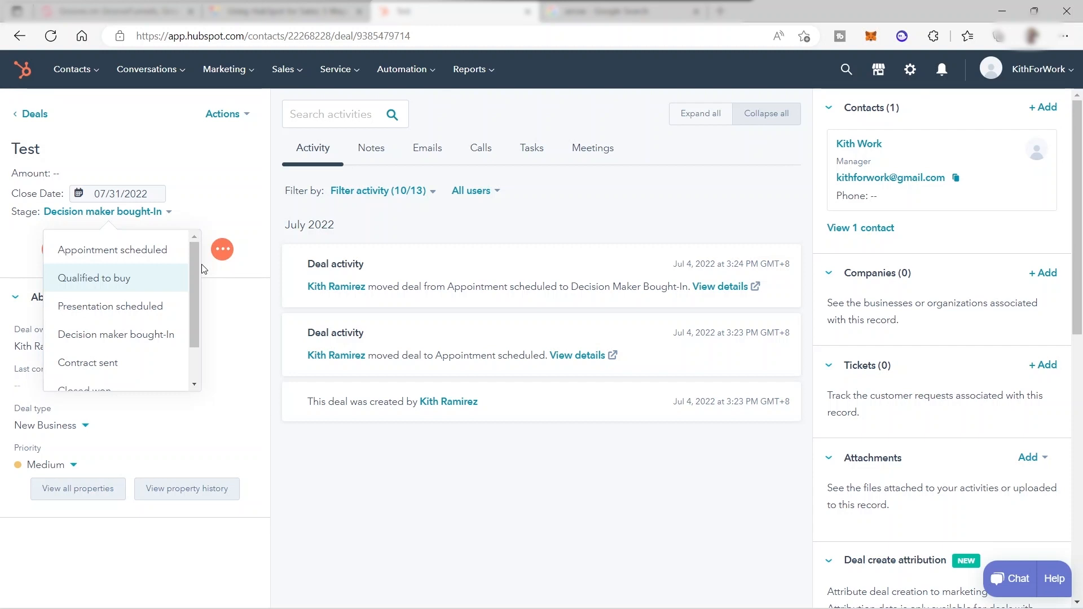
Step: View the sales Meetings page and the Analytics Tools page, and bring up the reporting options
left_click(283, 70)
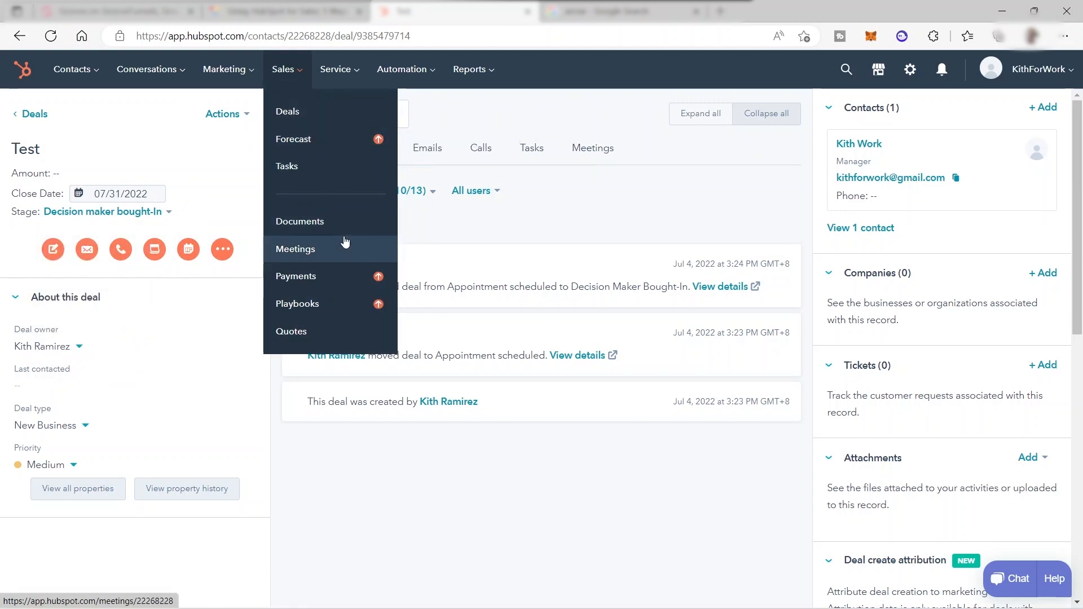
left_click(314, 257)
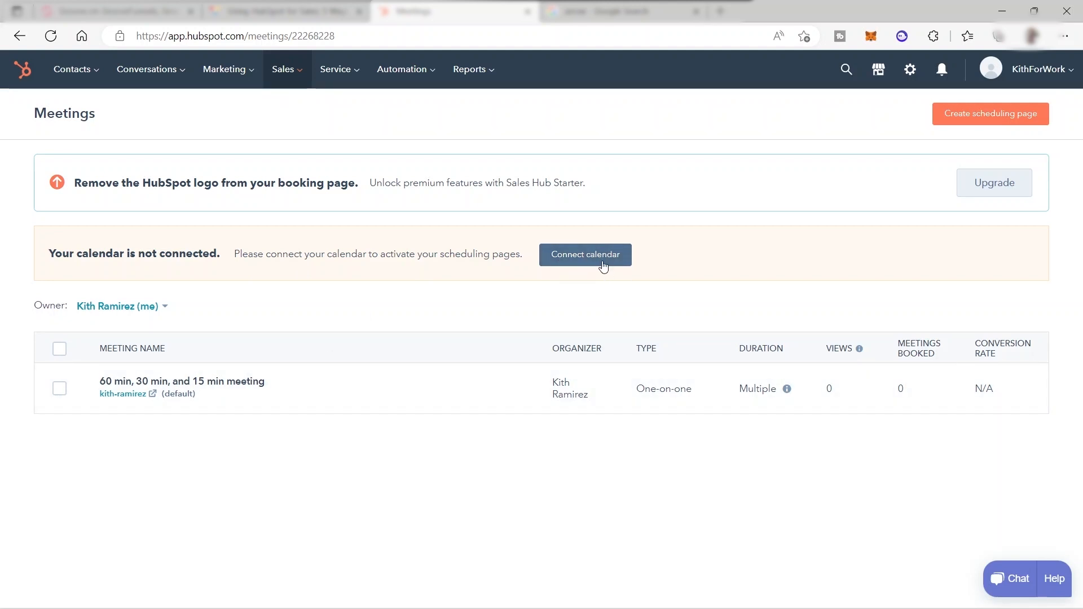
mouse_move(482, 73)
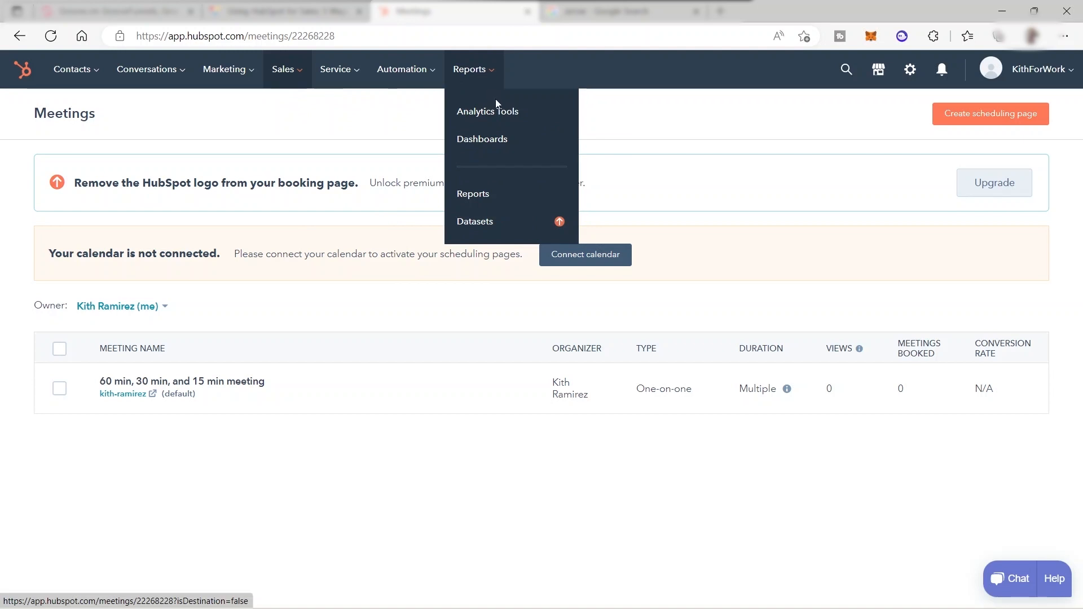
left_click(502, 113)
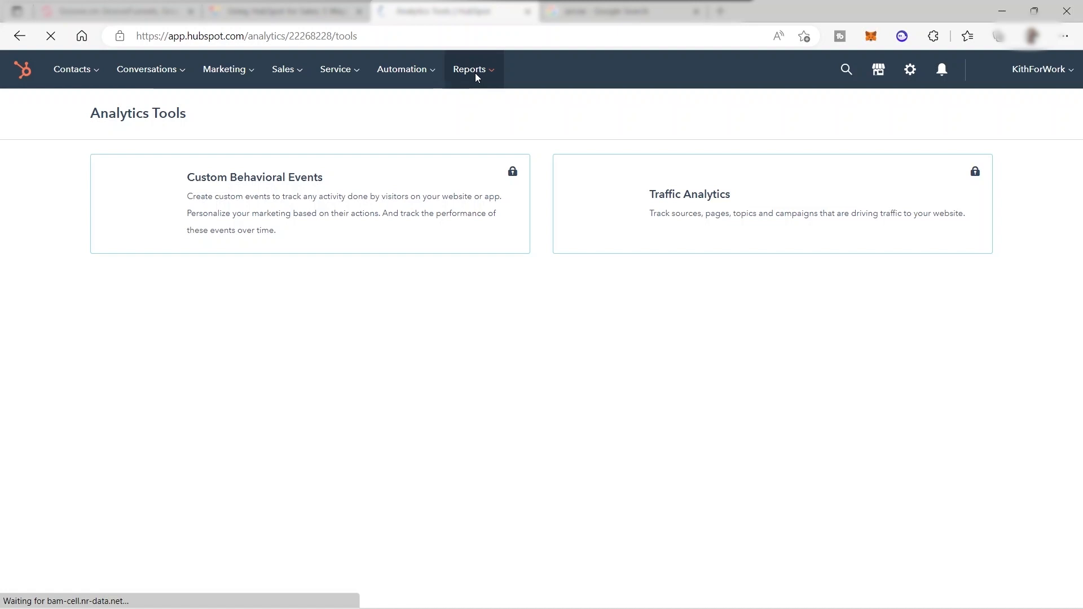
left_click(475, 72)
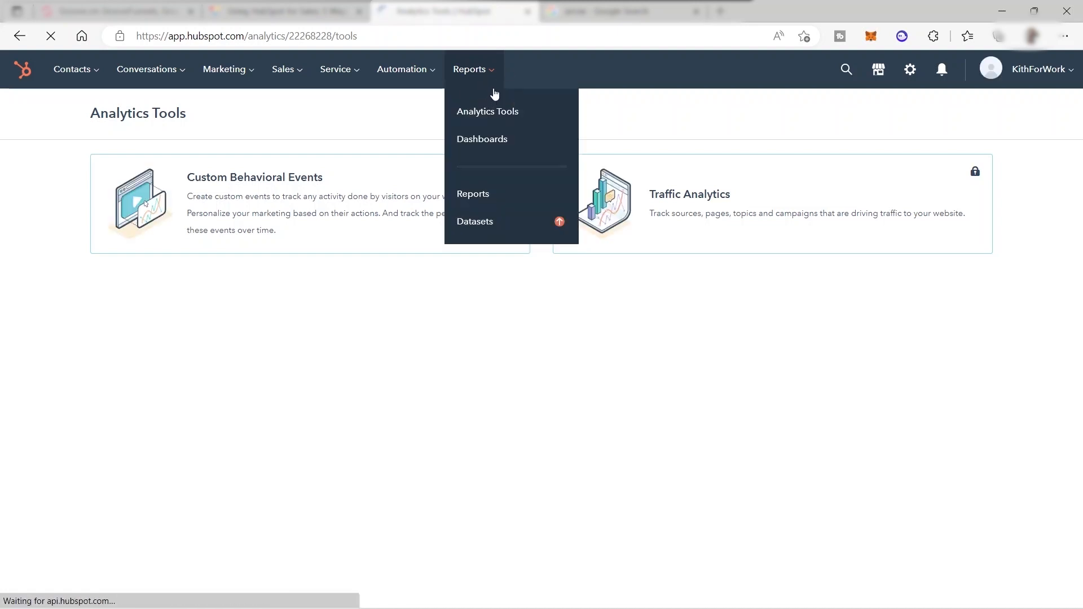